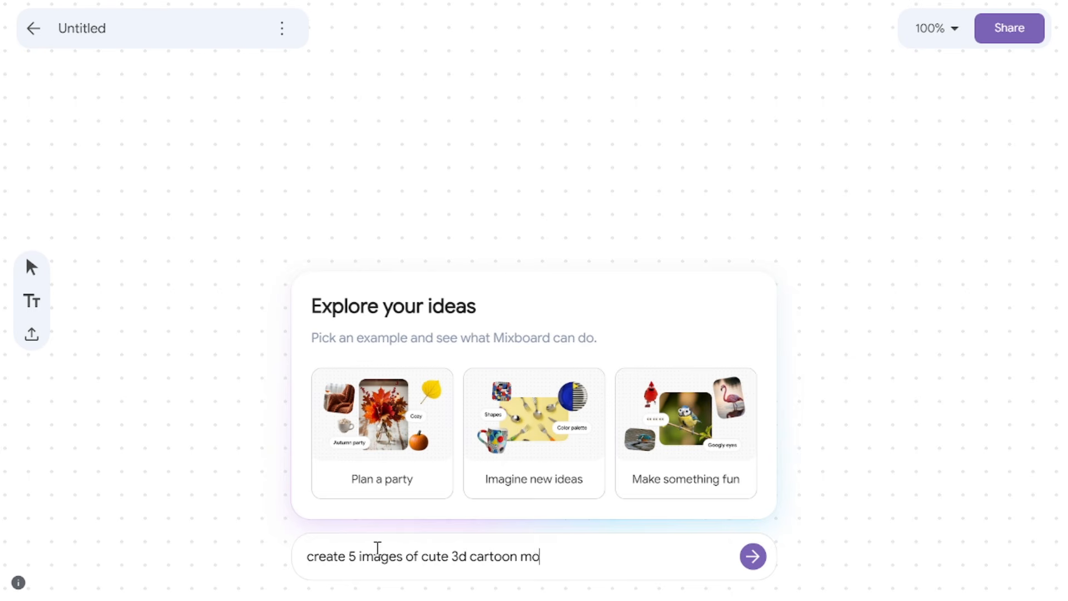
Step: Finish the prompt for "create 5 images of cute 3d cartoon" monsters and generate the images
text(d)
key(Return)
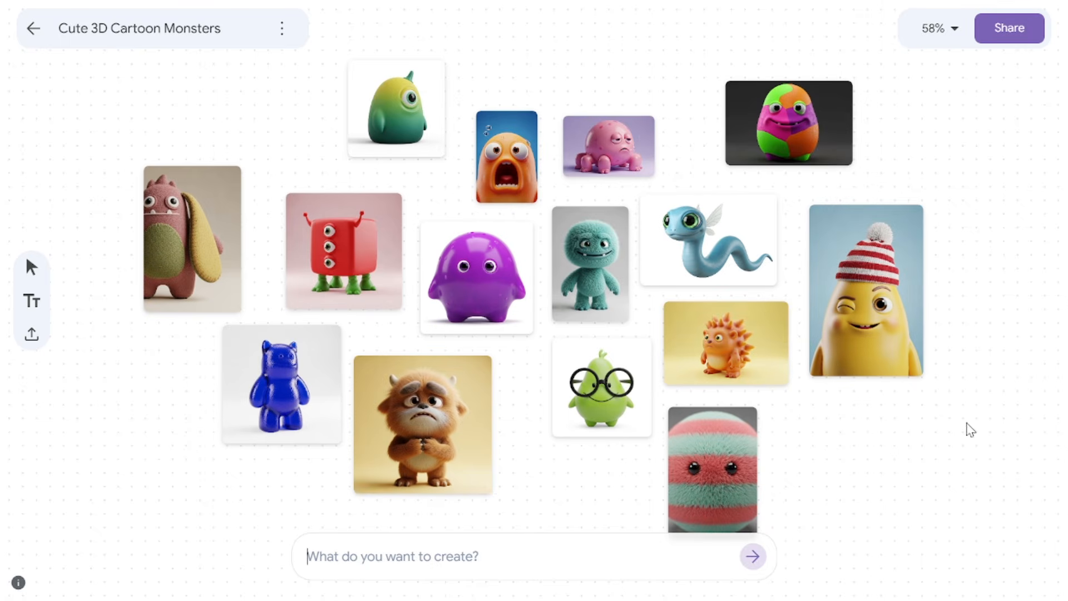
Step: Regenerate the red plush monster with the long ear, and create more images like the yellow monster in the striped hat
click(179, 214)
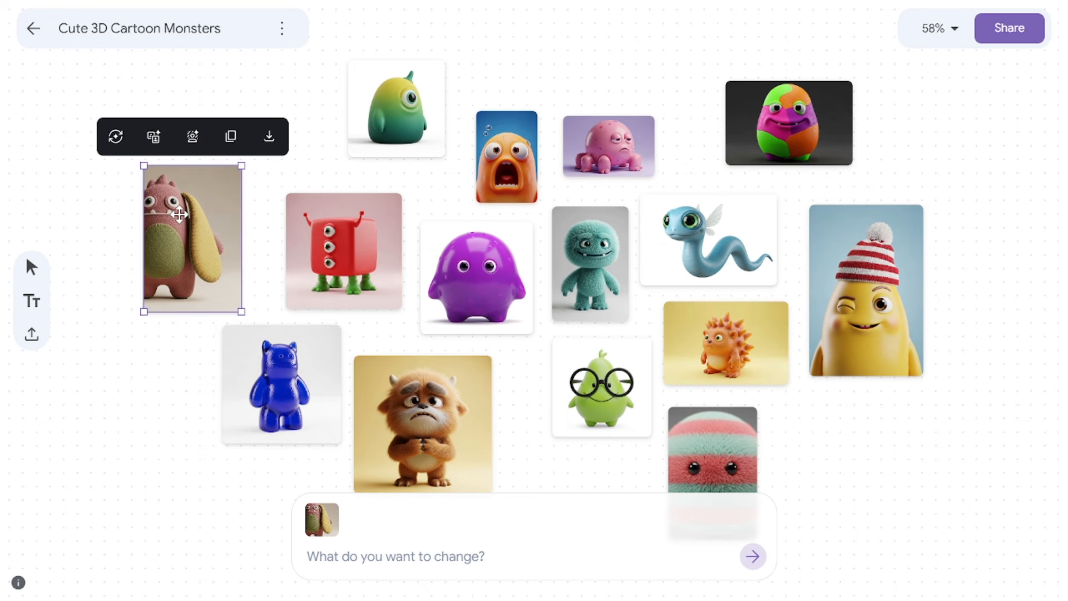
click(116, 137)
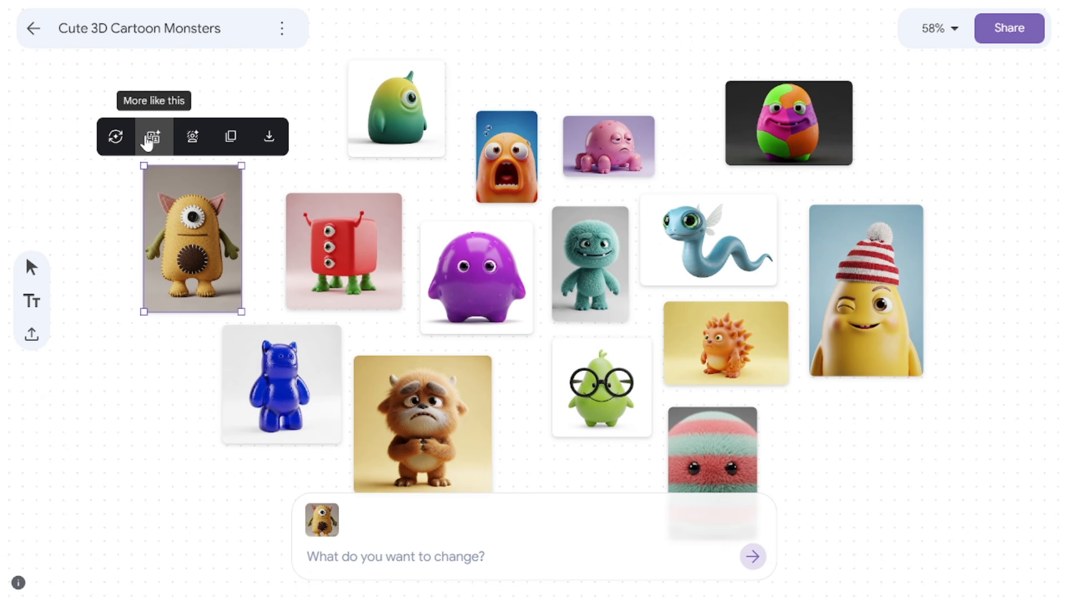
click(894, 253)
click(834, 181)
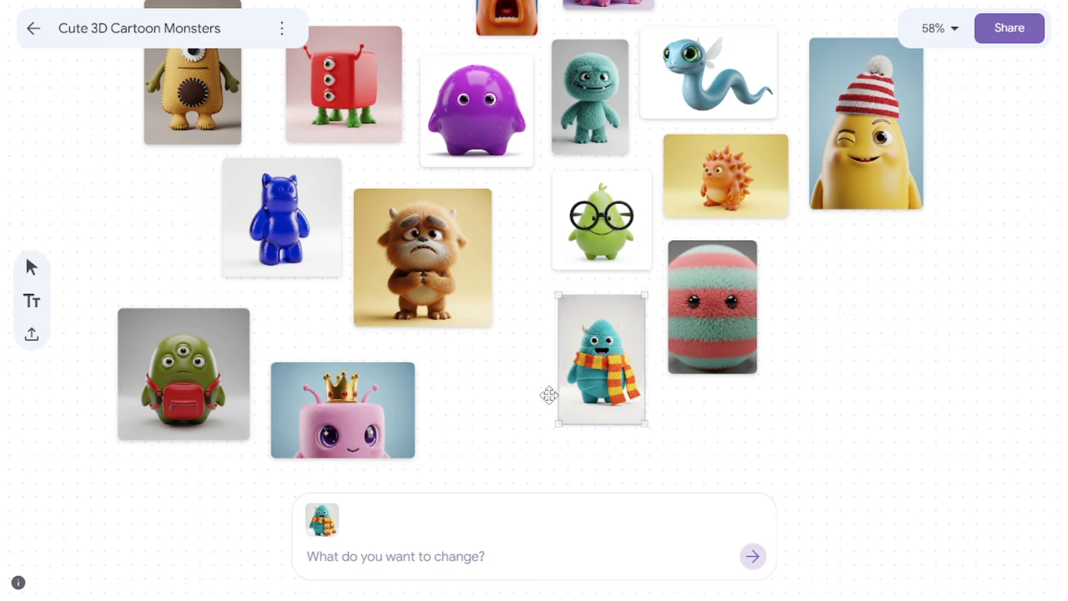
Step: Remove the background of the pink crowned monster, and delete the resulting cutout
click(304, 407)
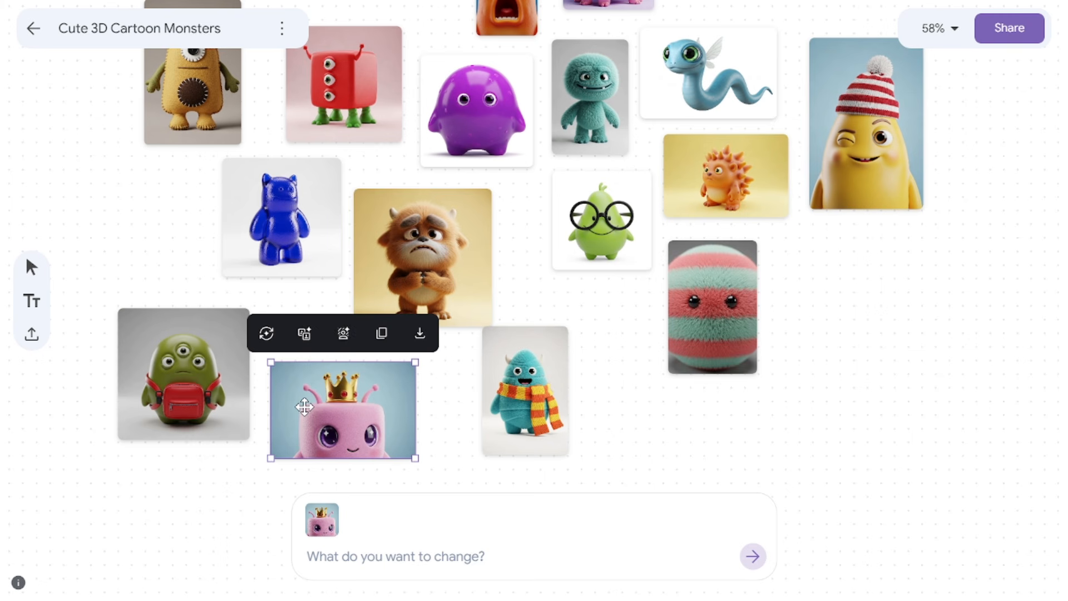
click(342, 340)
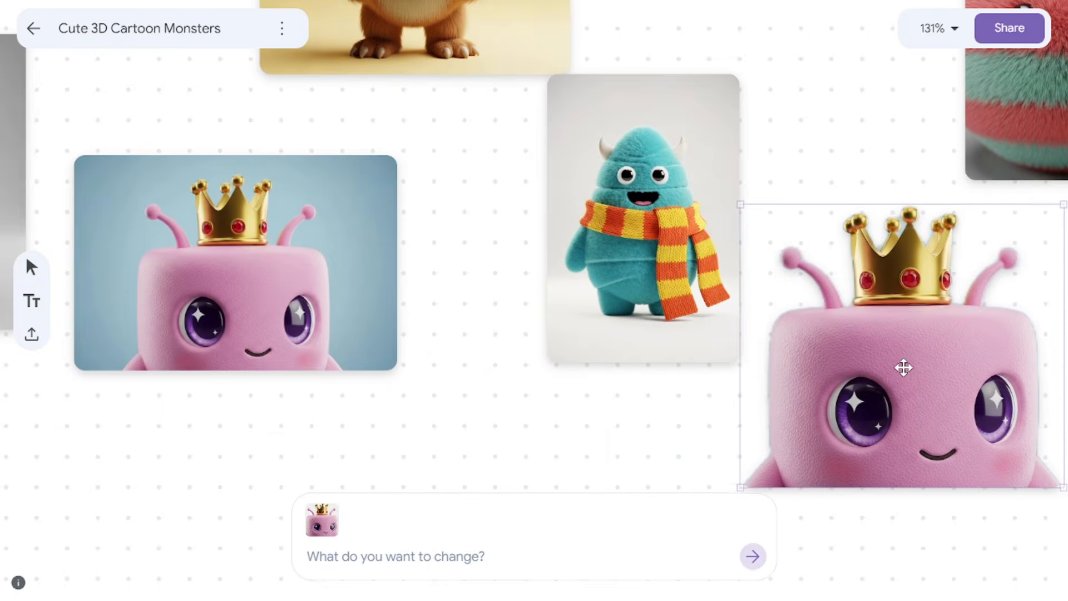
drag(904, 368, 292, 356)
key(Delete)
Step: Remove the background of the blue monster with the striped scarf, and delete that cutout
click(662, 192)
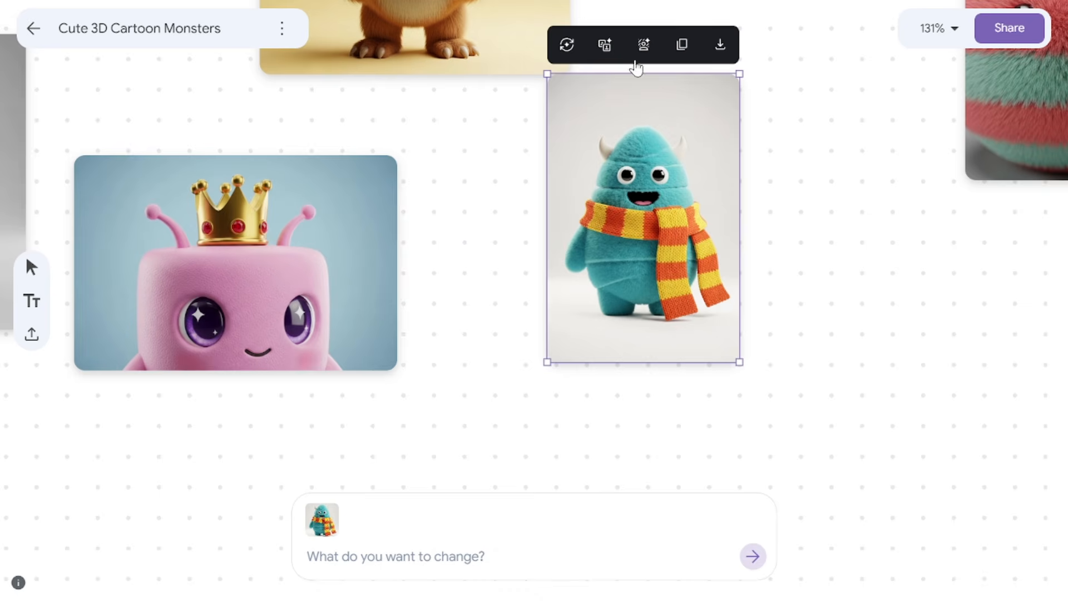
click(646, 51)
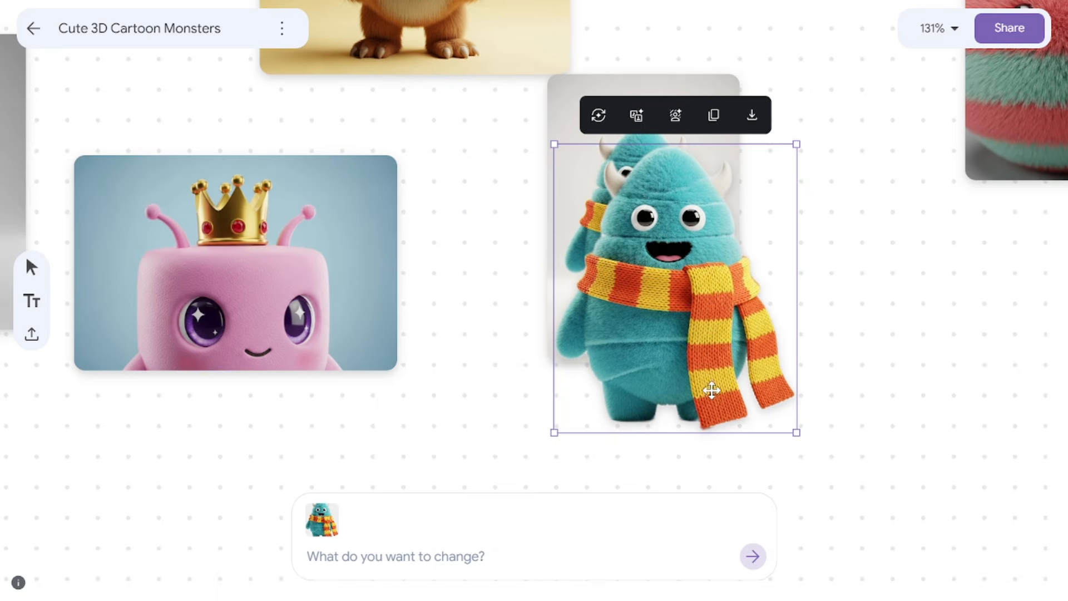
drag(883, 398, 864, 302)
key(Delete)
scroll(686, 328, down, 8)
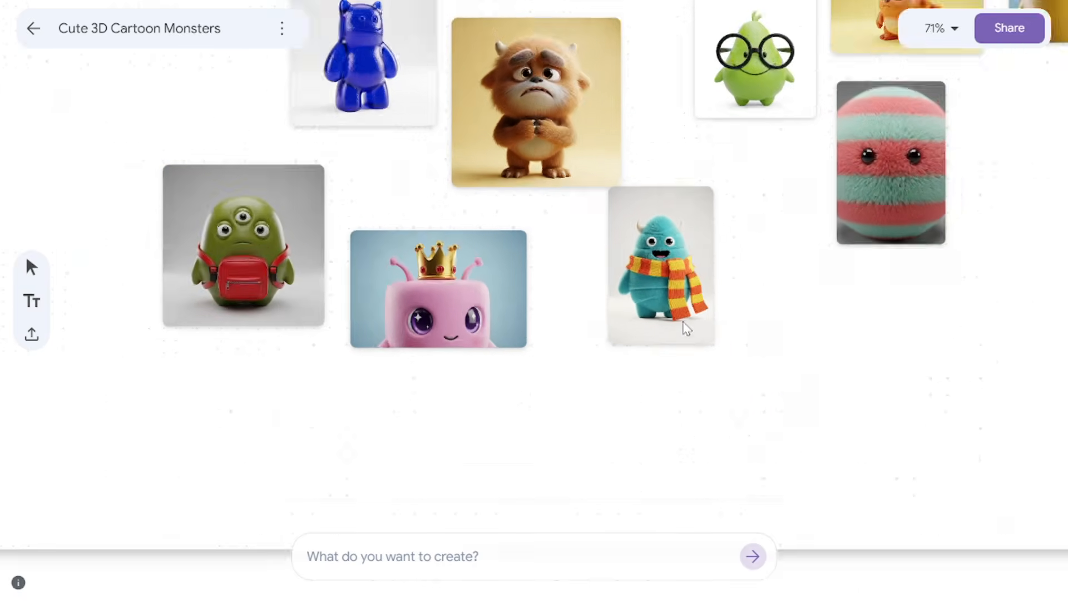
scroll(719, 165, up, 4)
click(404, 377)
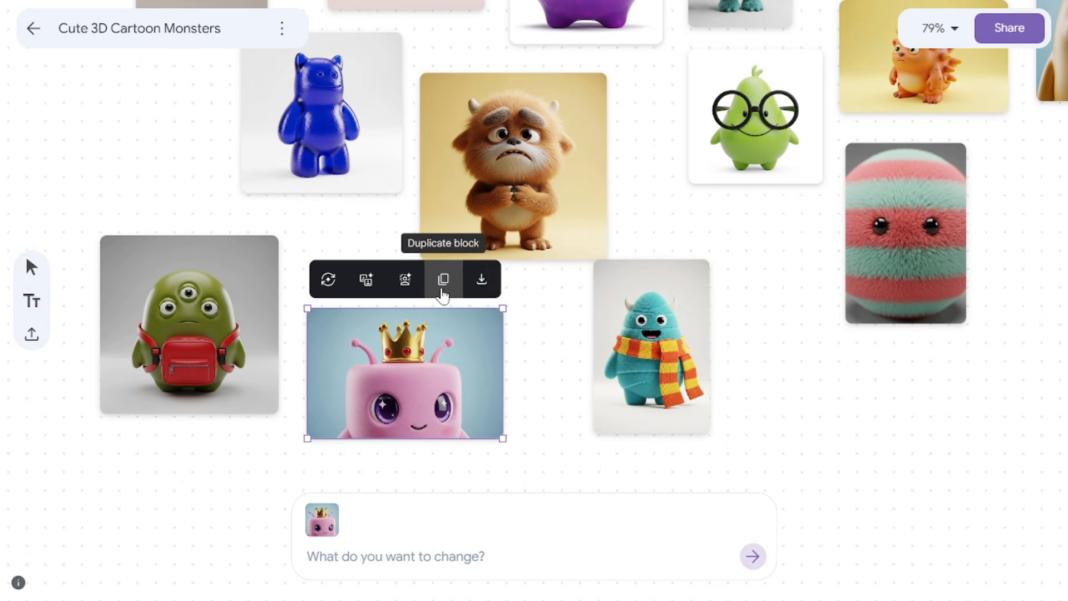
scroll(721, 376, up, 6)
scroll(706, 367, down, 8)
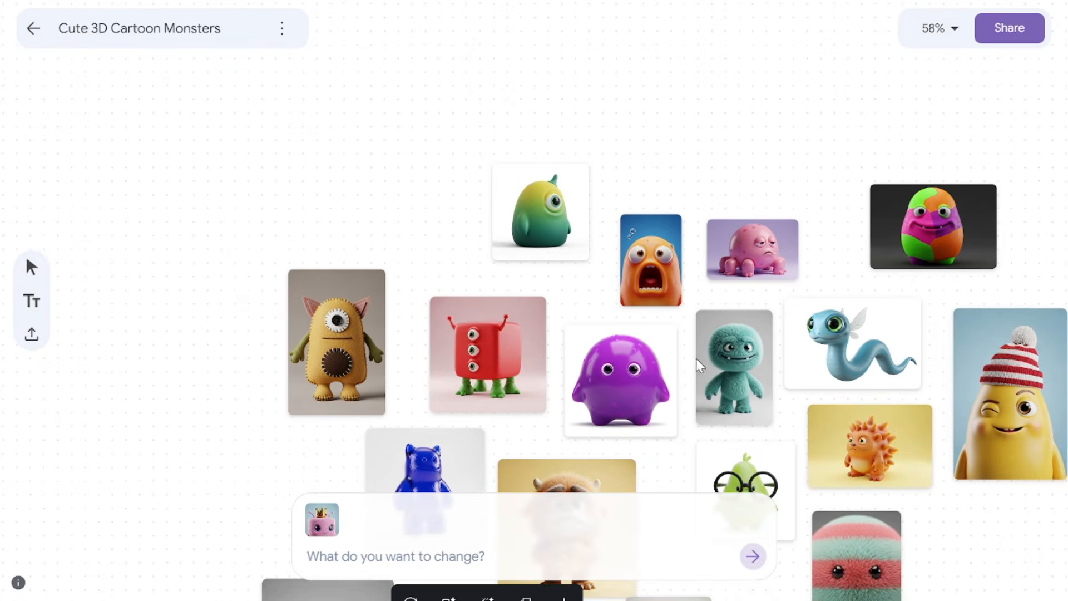
Step: Delete the one-eyed plush, red-and-teal striped, scarf-wearing and multicoloured monster images from the board
click(282, 196)
key(Delete)
scroll(582, 314, up, 2)
click(614, 387)
key(Delete)
click(485, 460)
key(Delete)
click(697, 89)
key(Delete)
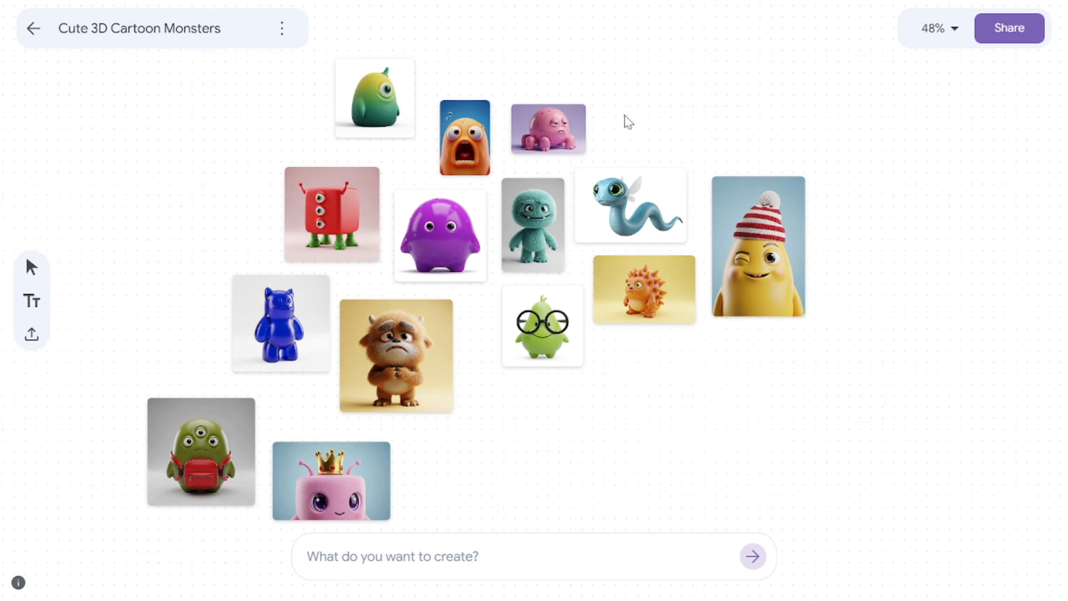
Step: Delete the screaming orange, winking yellow and green glasses-wearing monster images
click(465, 139)
key(Delete)
click(772, 231)
key(Delete)
click(550, 328)
key(Delete)
Step: Gather the pink crowned, green one-eyed and red cube monsters around the orange spiky monster
drag(337, 480, 618, 386)
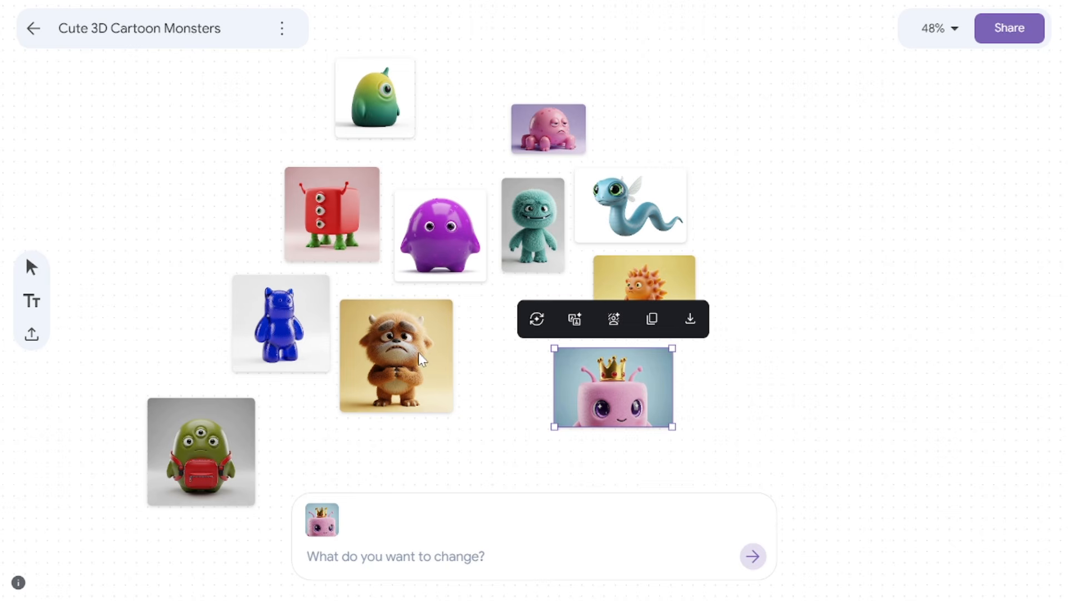
click(611, 283)
drag(375, 98, 753, 368)
drag(332, 214, 814, 268)
Step: Select the four gathered monsters and generate an image with the prompt "put these monsters into the same scene"
drag(621, 458, 852, 247)
click(429, 561)
text(put these mo)
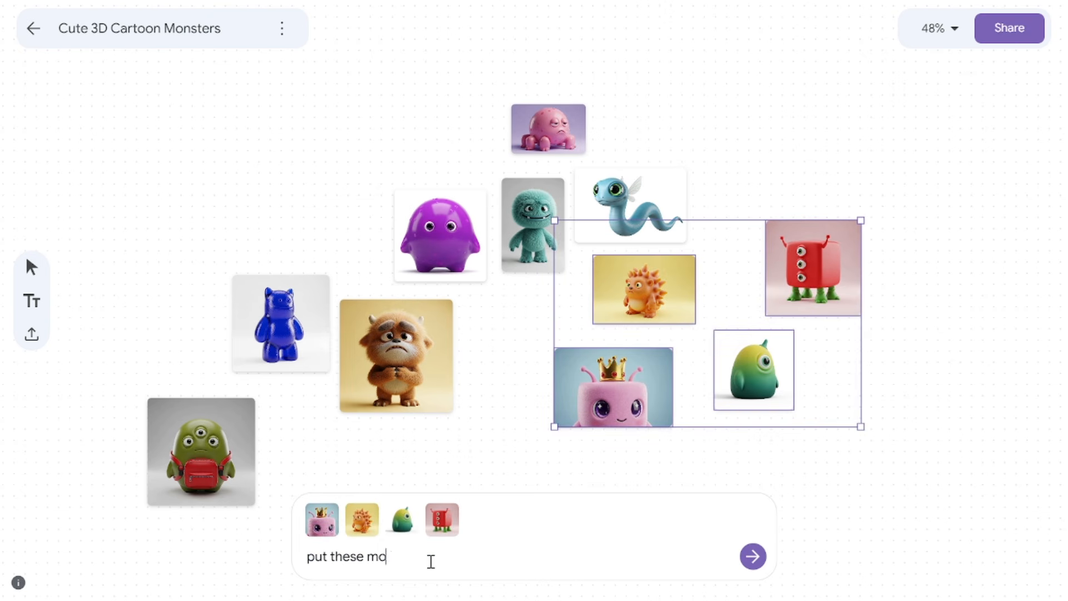
text(nsters into the same scene)
click(756, 543)
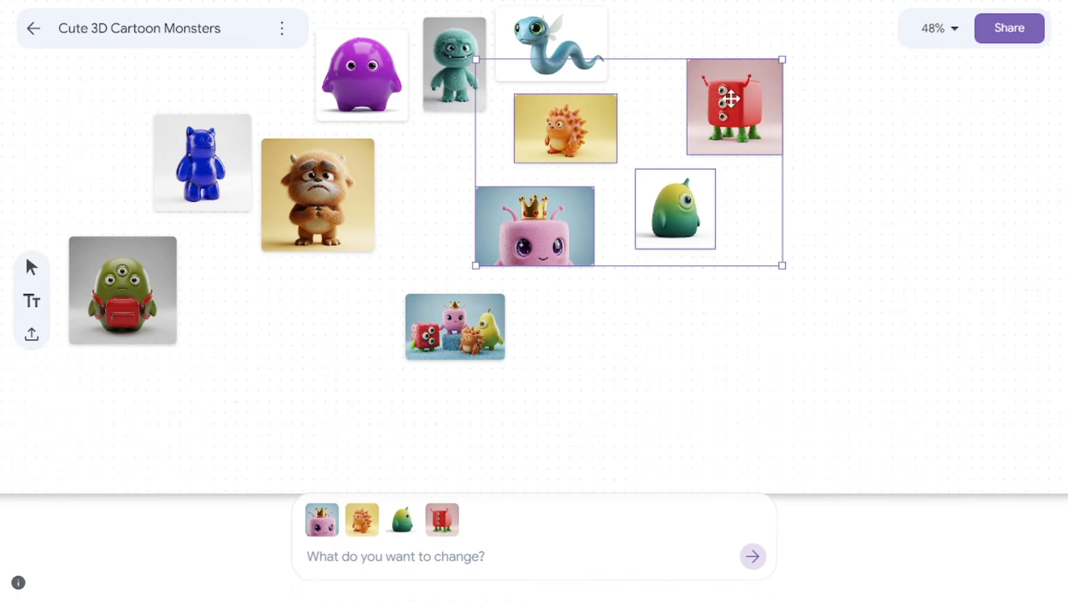
Step: Enlarge the generated group scene and reposition it on the board next to the original monster images
scroll(685, 115, up, 3)
click(389, 401)
drag(441, 358, 799, 161)
scroll(640, 239, down, 1)
drag(643, 245, 303, 237)
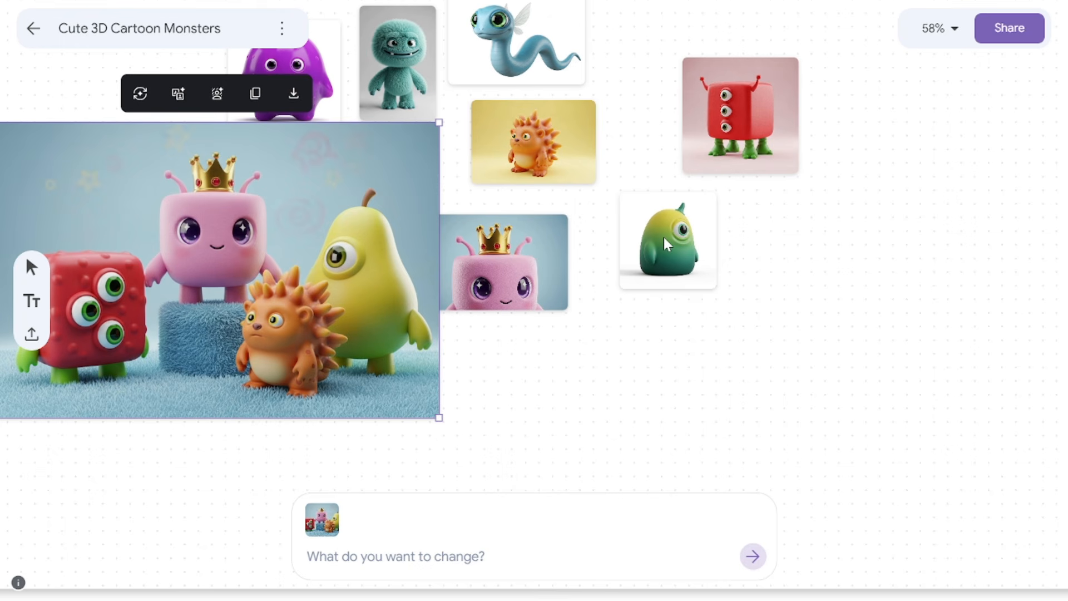
scroll(406, 250, down, 1)
drag(300, 251, 835, 373)
Step: Select all the images on the board and delete them
scroll(547, 226, down, 2)
scroll(548, 226, down, 2)
click(340, 369)
drag(164, 381, 765, 105)
key(Delete)
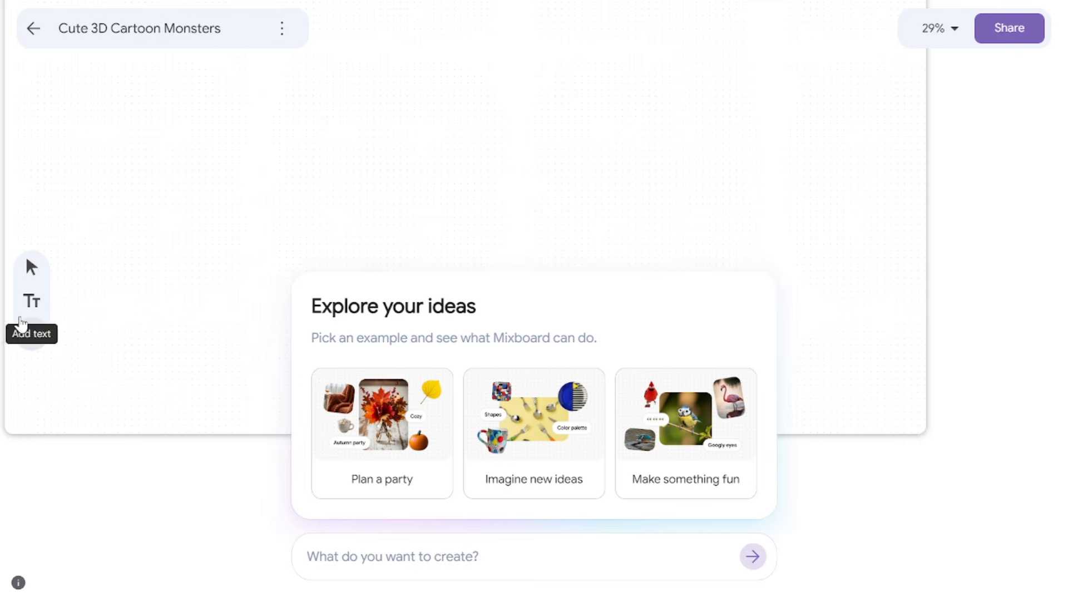
Step: Upload the red-haired woman's portrait and try the prompt "create several images of this girl doing some morning routine" on it
click(32, 333)
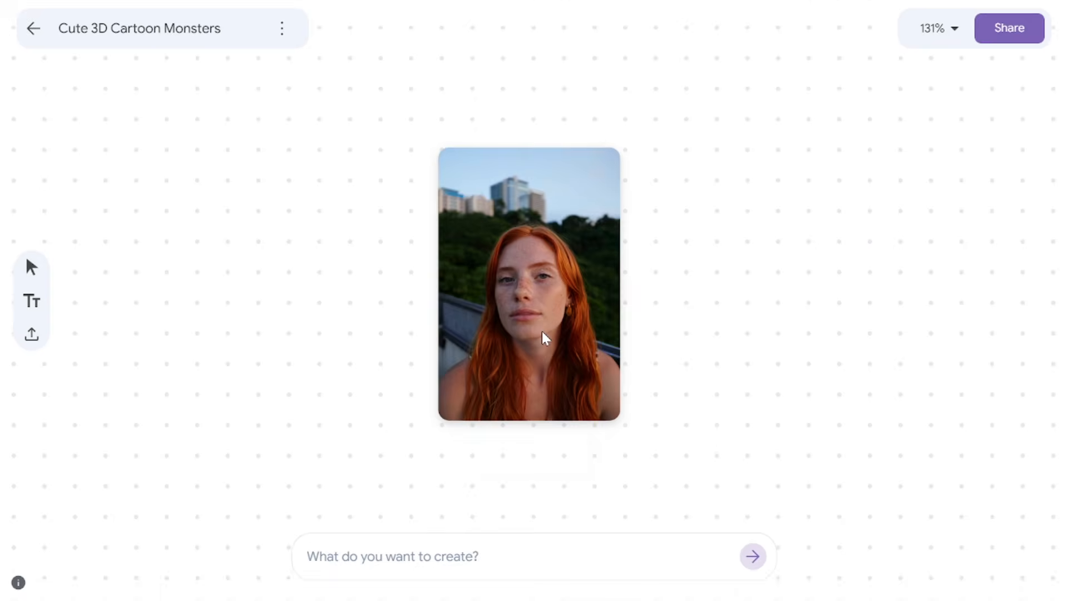
click(541, 331)
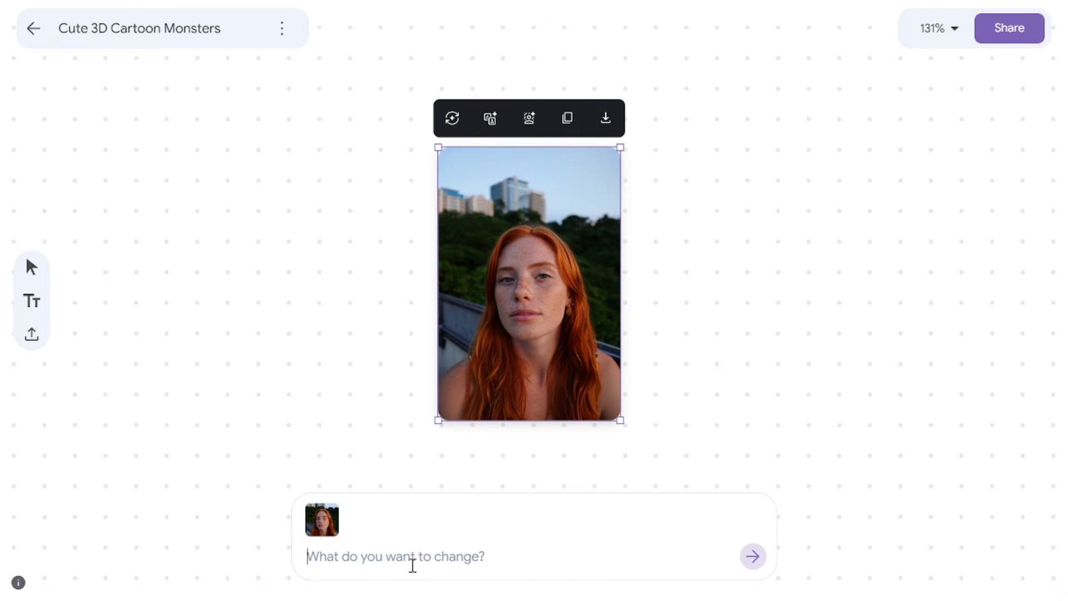
click(413, 565)
text(create several images of this girl oing some morning routine)
click(506, 555)
text(d)
key(Return)
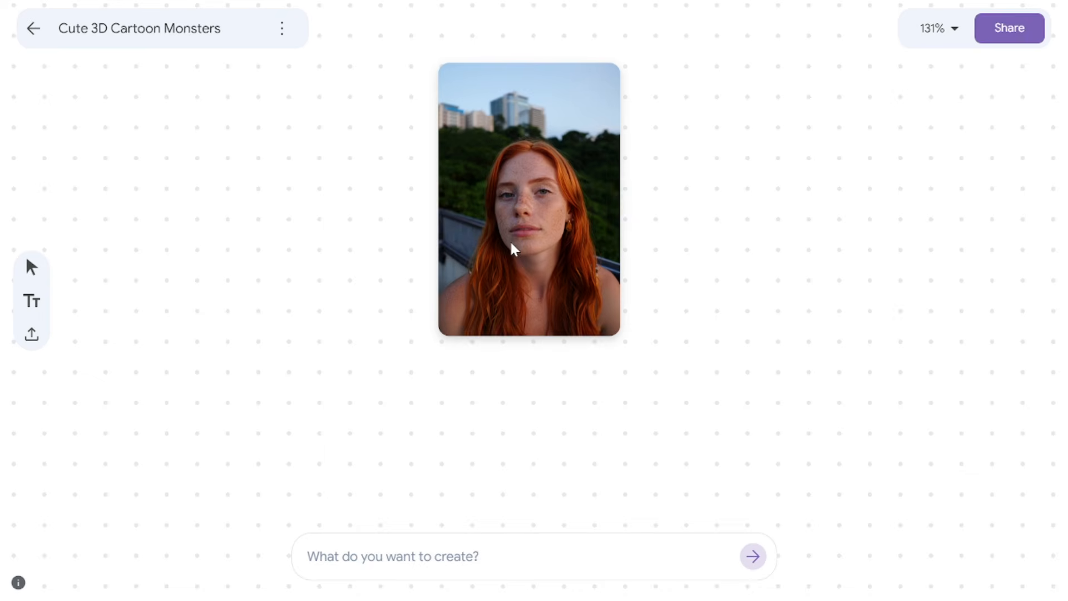
Step: Start a new project with the red-haired woman's portrait and generate images from "put this woman into some morning routine scenes"
click(35, 37)
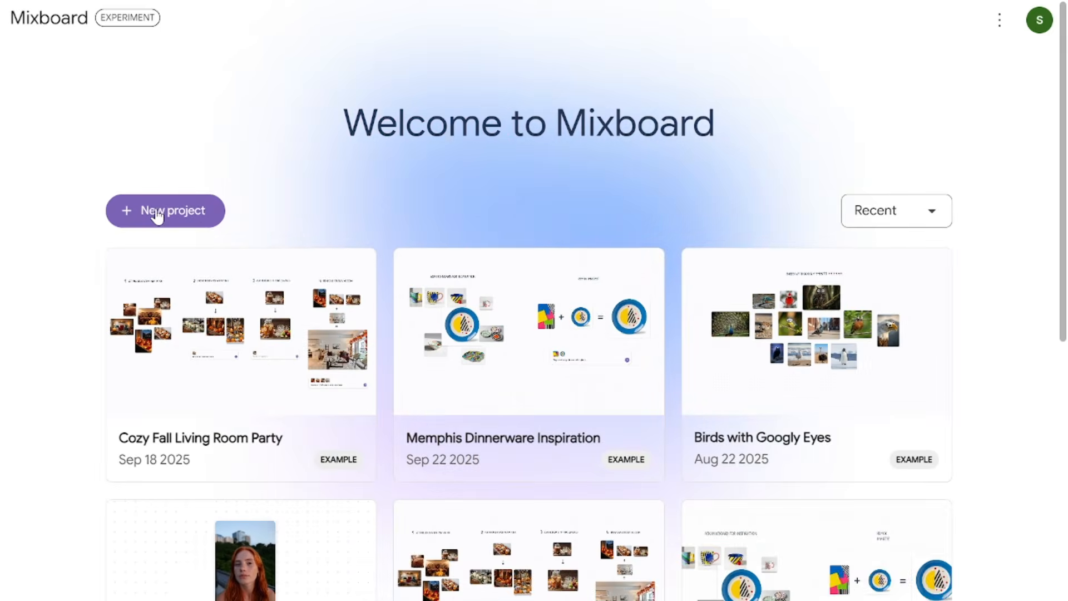
click(156, 213)
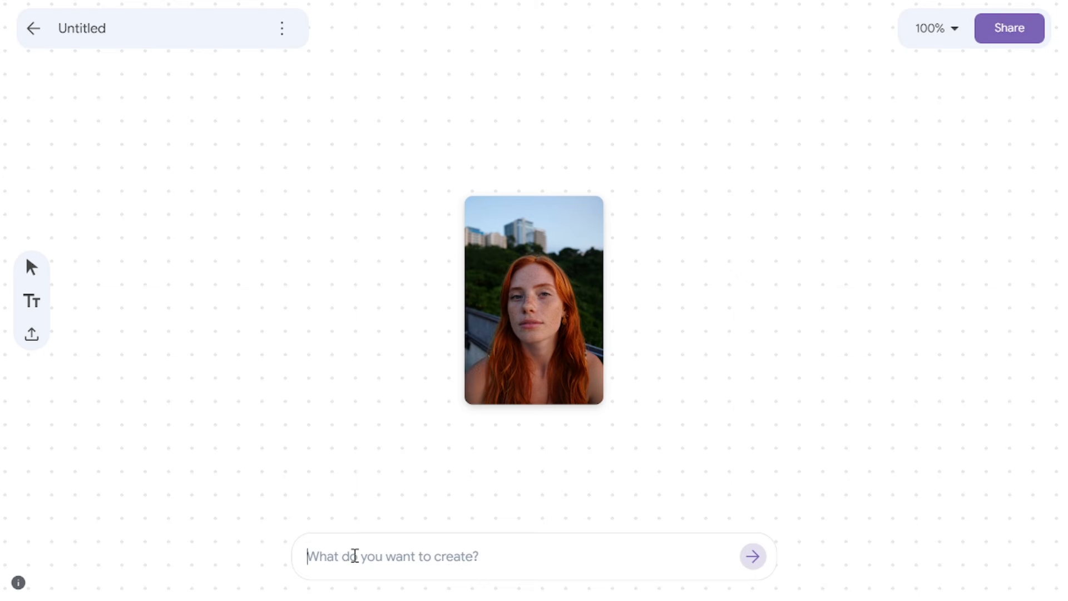
text(put this woman into some morning routine scenes)
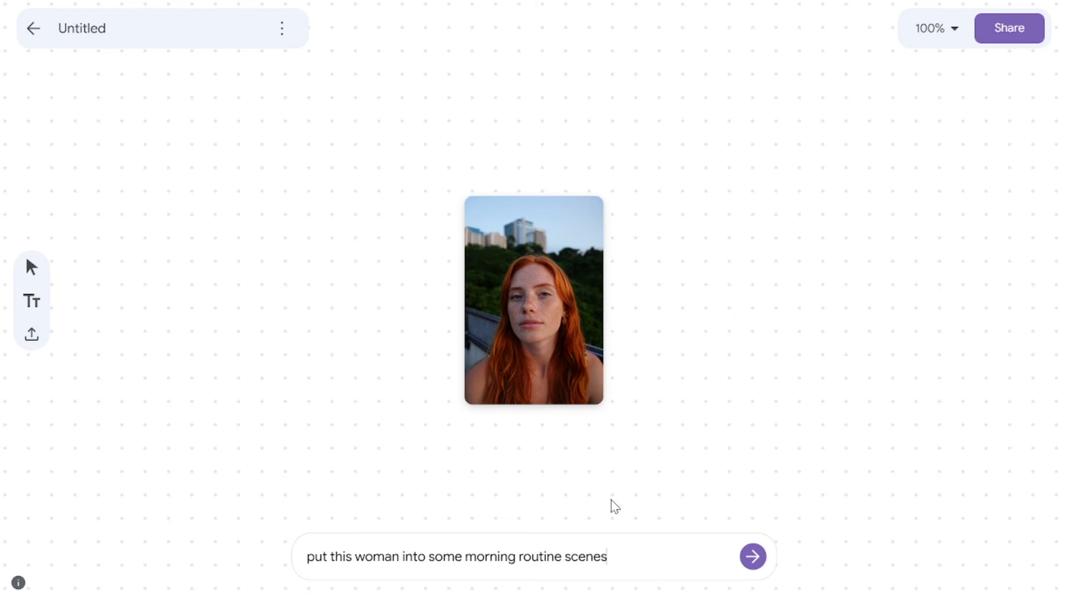
key(Return)
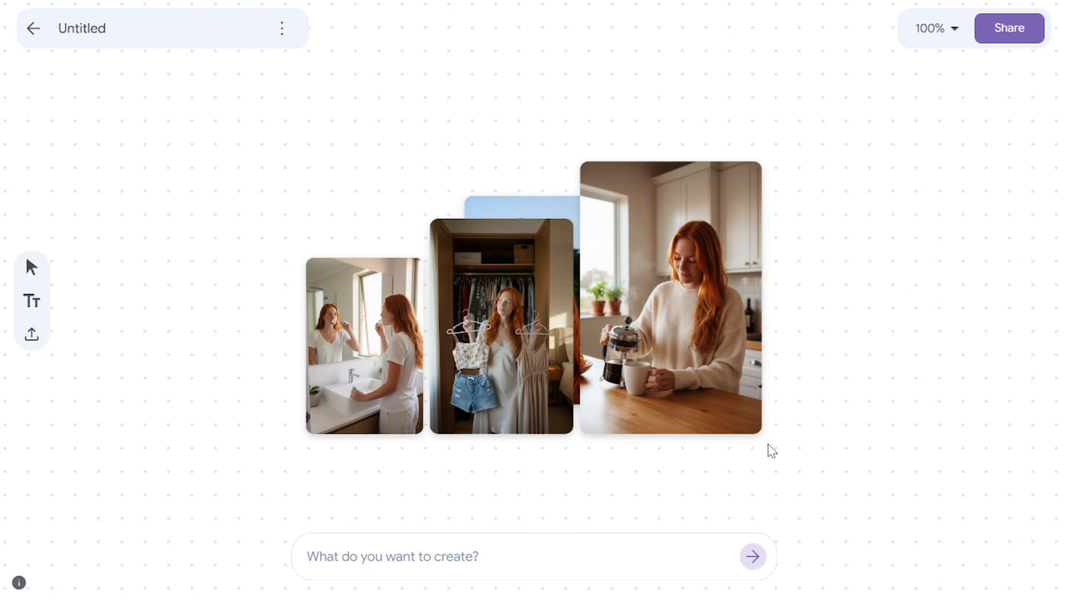
Step: Examine the generated tooth-brushing, wardrobe and coffee-pouring images up close for consistency with the portrait
scroll(350, 341, up, 5)
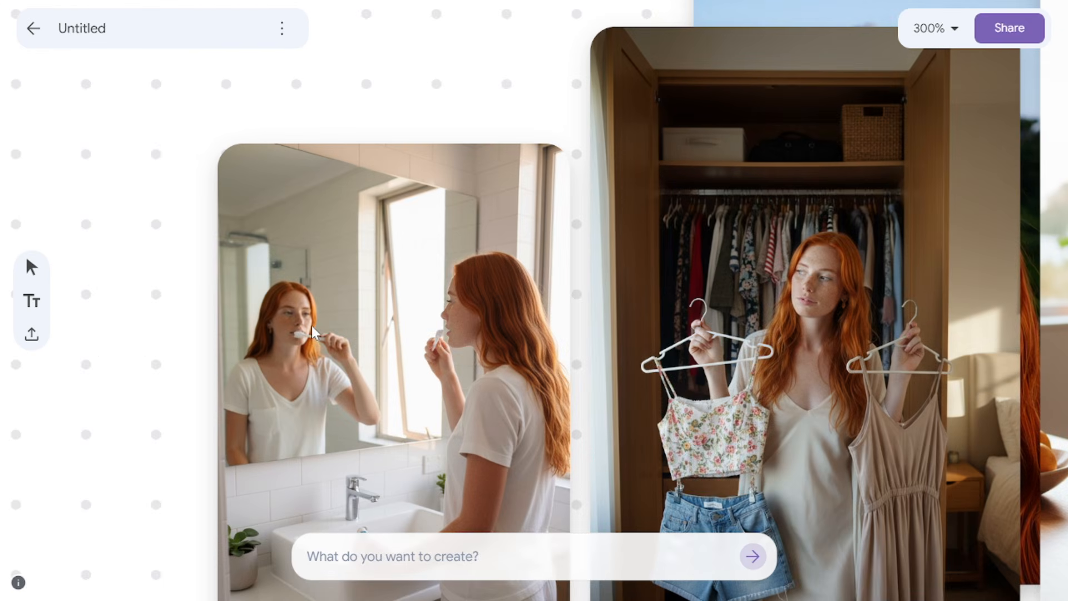
scroll(362, 345, down, 2)
scroll(733, 286, up, 3)
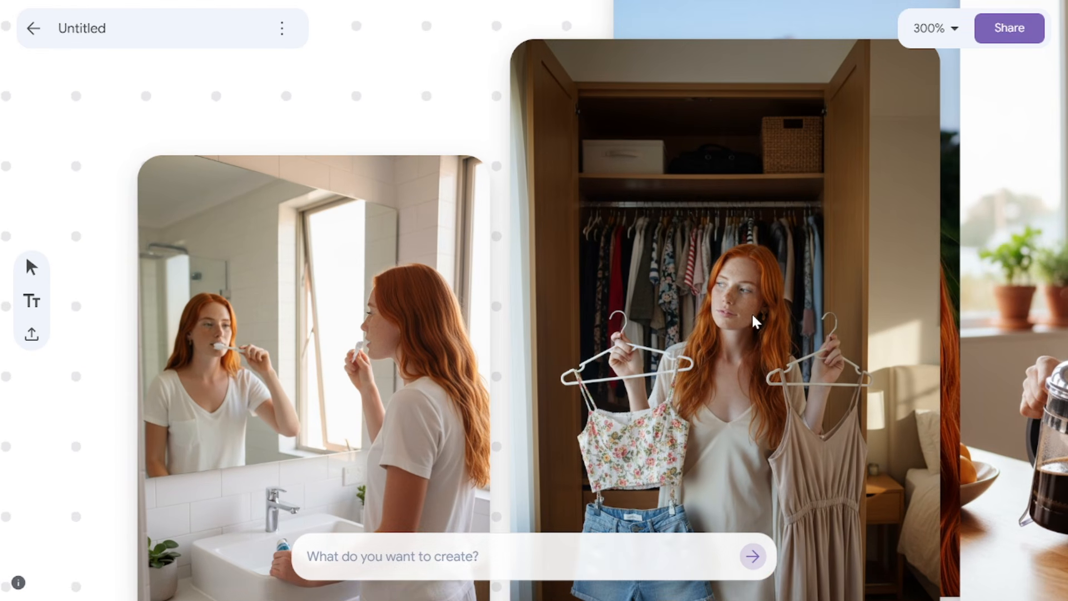
scroll(703, 317, down, 5)
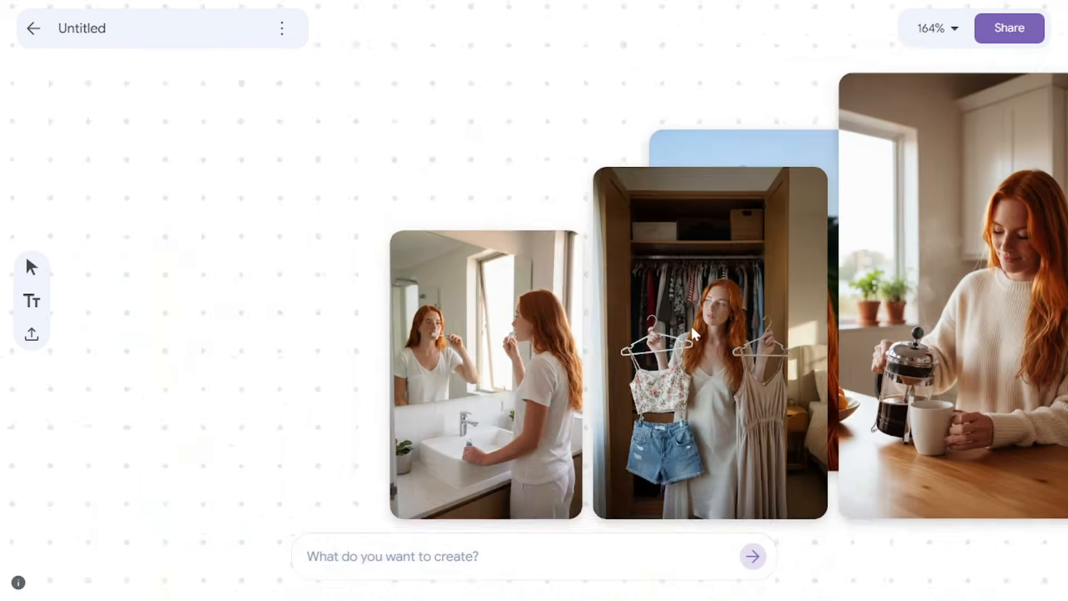
scroll(987, 282, up, 5)
scroll(983, 240, down, 6)
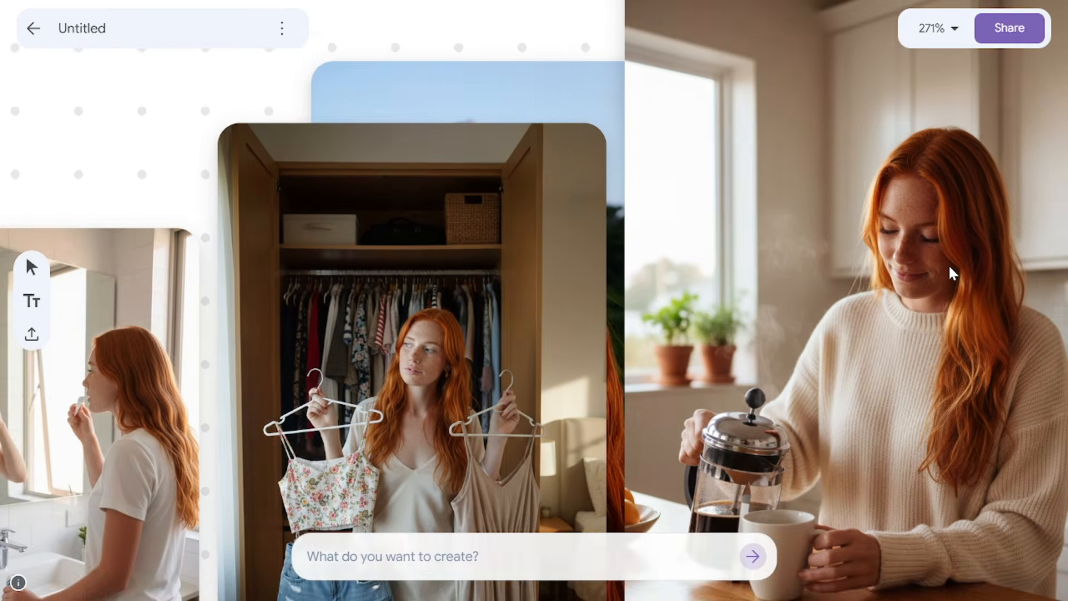
scroll(890, 276, up, 2)
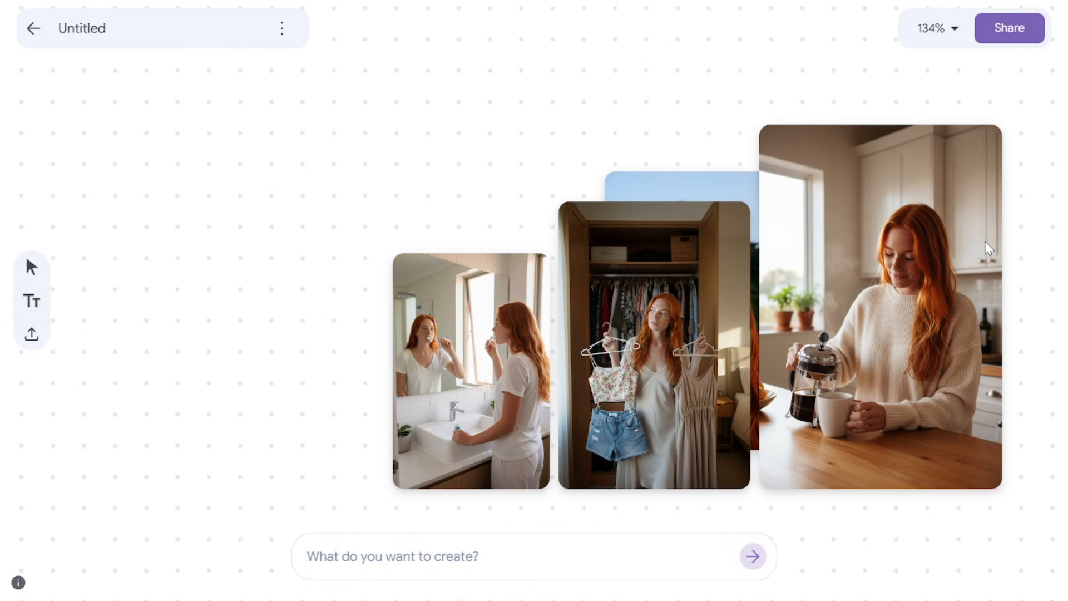
Step: Move the original portrait out from behind the generated images, and move the three morning scenes together away from it
drag(662, 187, 209, 114)
scroll(310, 238, down, 4)
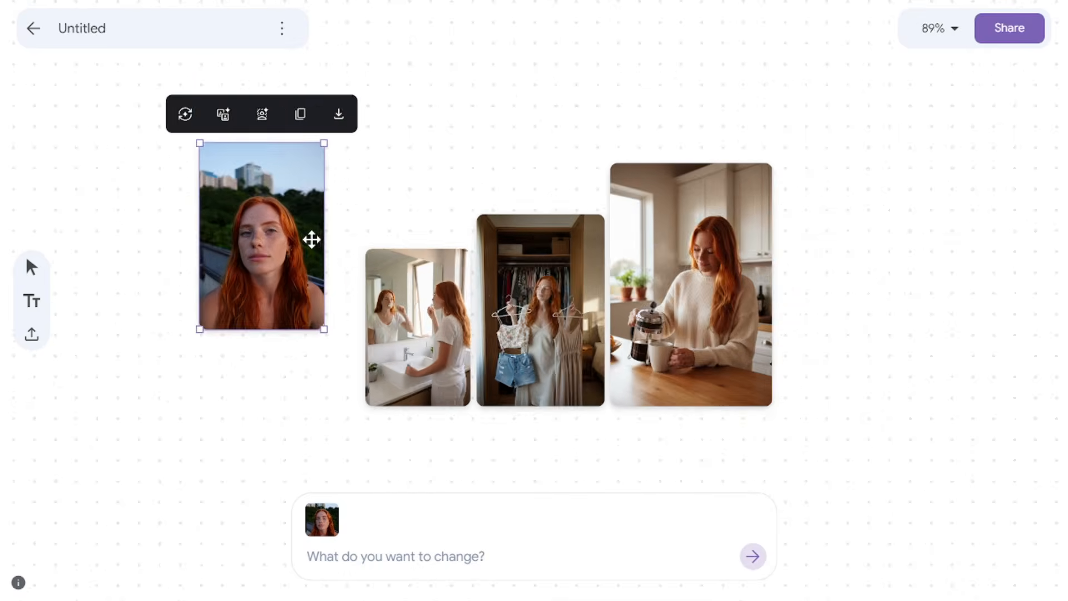
drag(697, 396, 371, 278)
drag(411, 295, 756, 132)
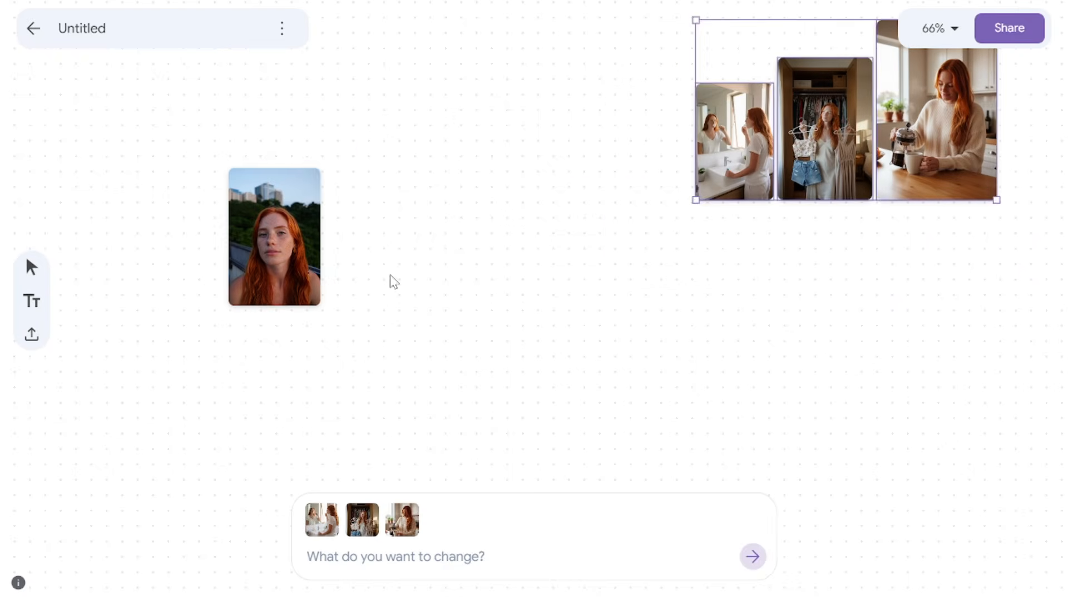
Step: Generate images of the portrait with the prompt "create different variations of bob cut" and move them together below the morning scenes
click(287, 234)
click(361, 567)
text(create different variations of bob cut)
click(369, 557)
text(e)
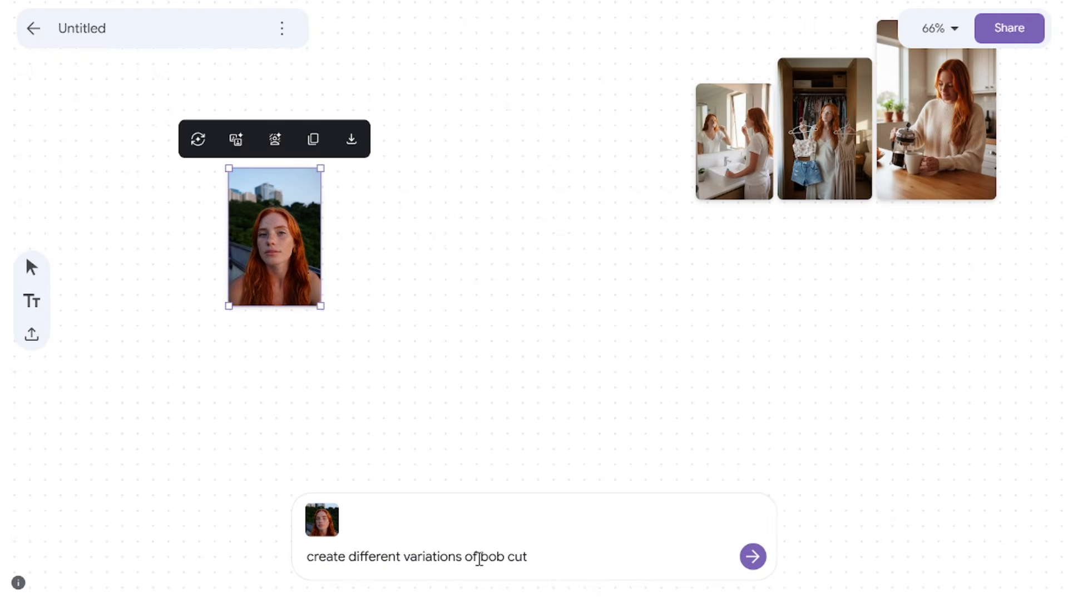
click(754, 561)
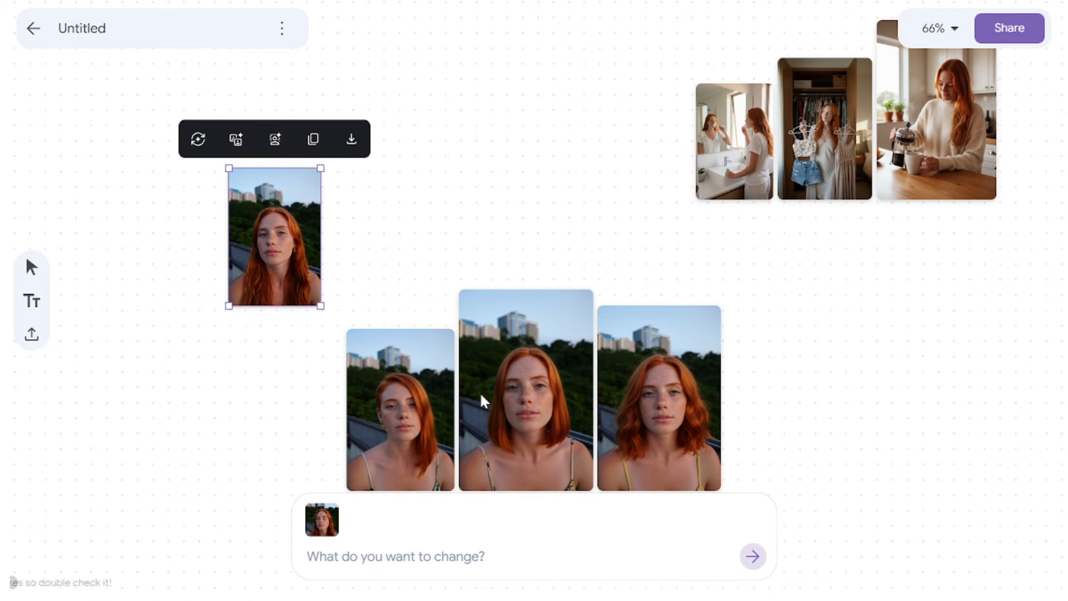
click(383, 419)
drag(469, 391, 854, 311)
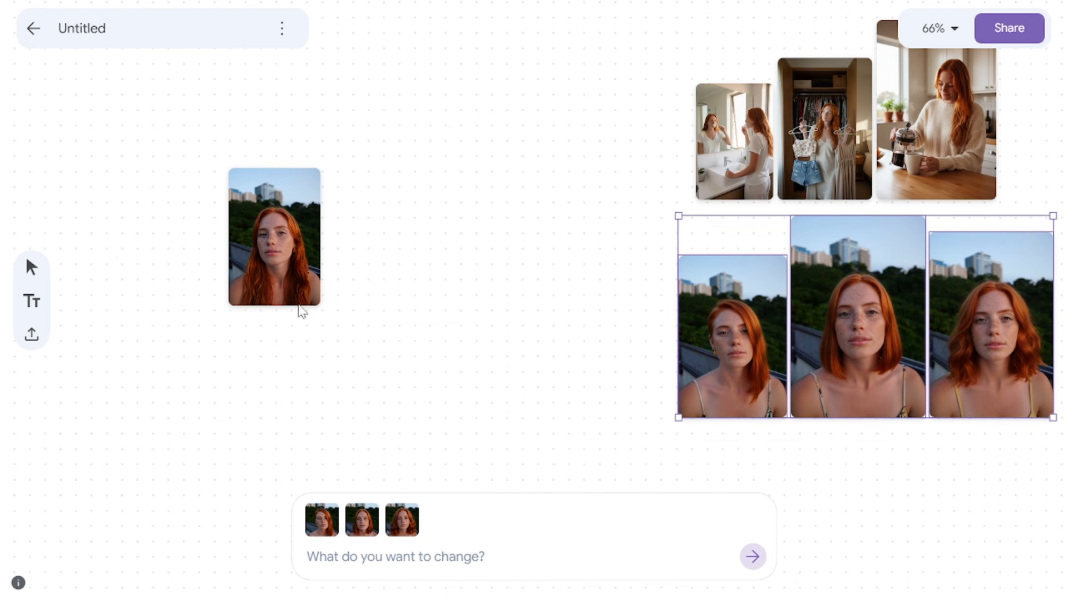
Step: Generate images of the original portrait with the prompt "create 7 variations of halloween make-up"
click(300, 304)
click(345, 555)
text(create 7 variations of halloween make-up)
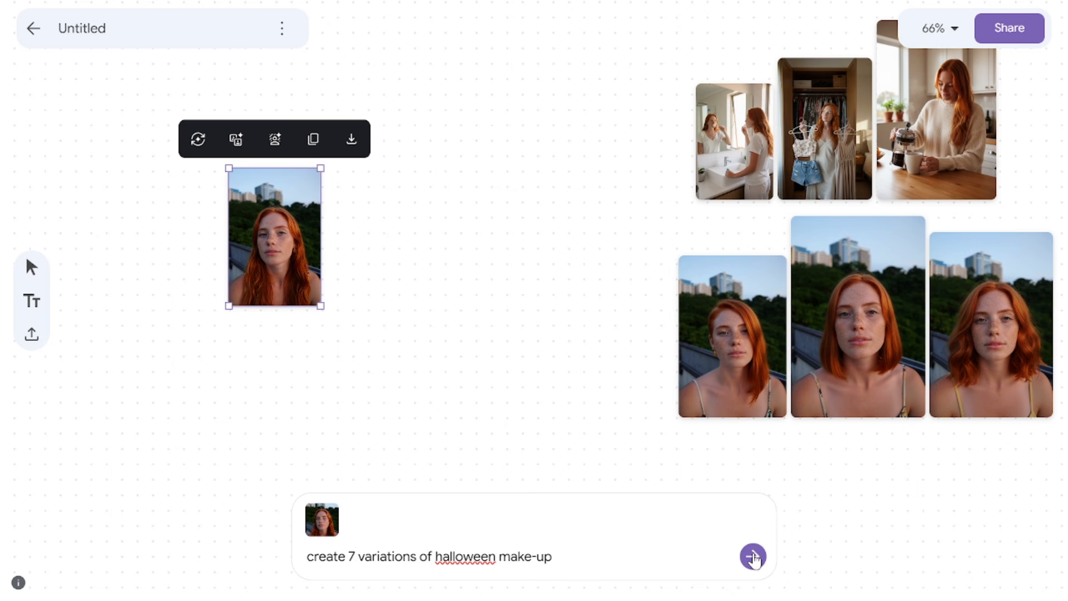
click(753, 556)
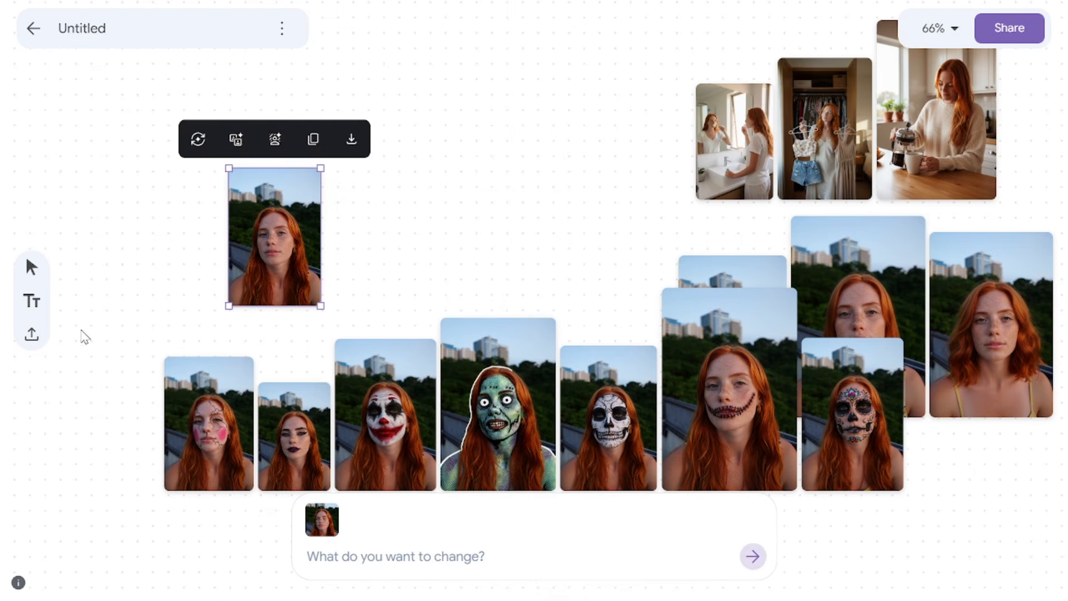
Step: Examine the seven Halloween make-up variations up close, from the cracked doll face to the sugar skull
scroll(232, 455, up, 5)
scroll(269, 427, down, 3)
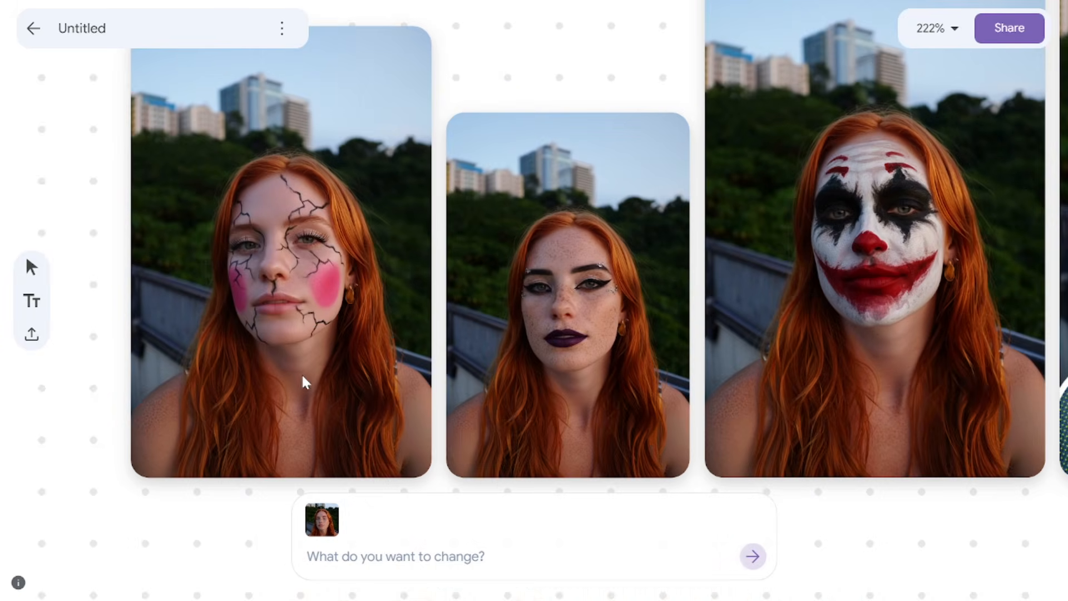
scroll(662, 232, down, 3)
scroll(779, 245, right, 3)
scroll(894, 261, up, 3)
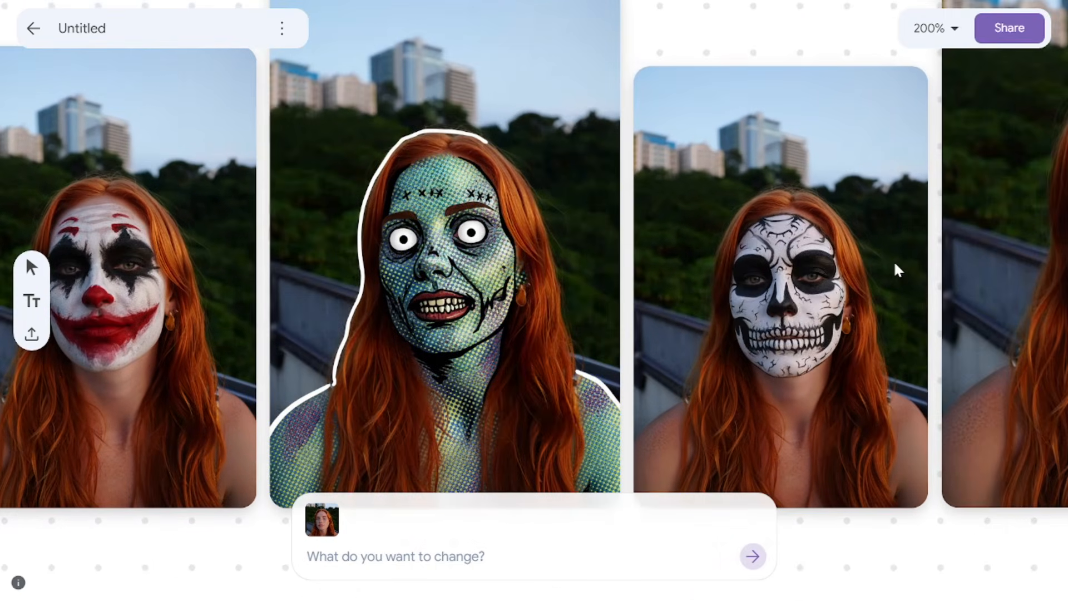
scroll(720, 268, down, 5)
scroll(691, 281, right, 3)
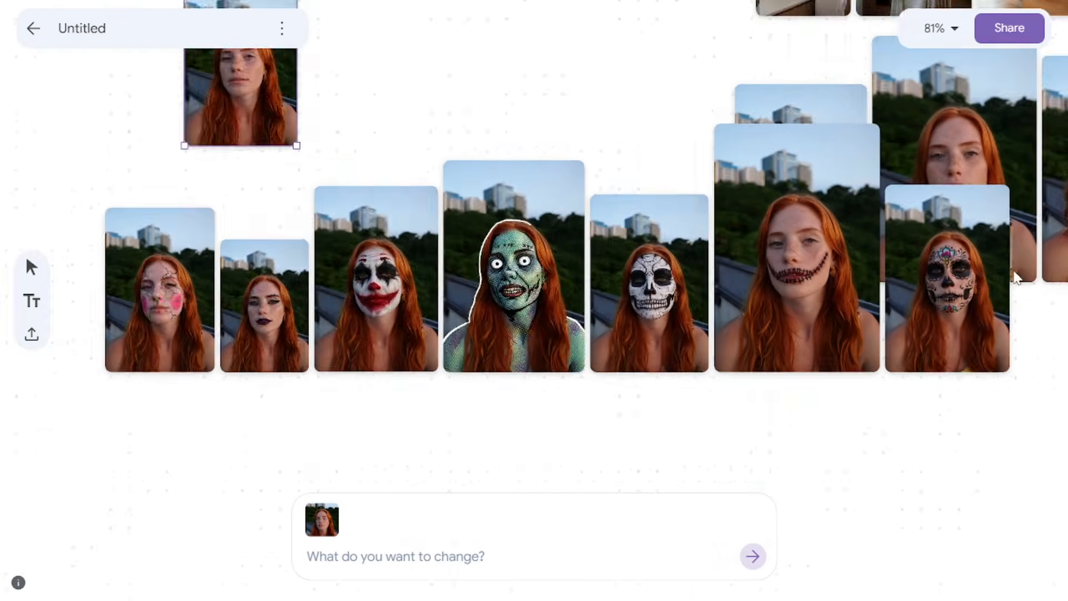
scroll(858, 271, up, 5)
scroll(858, 271, up, 1)
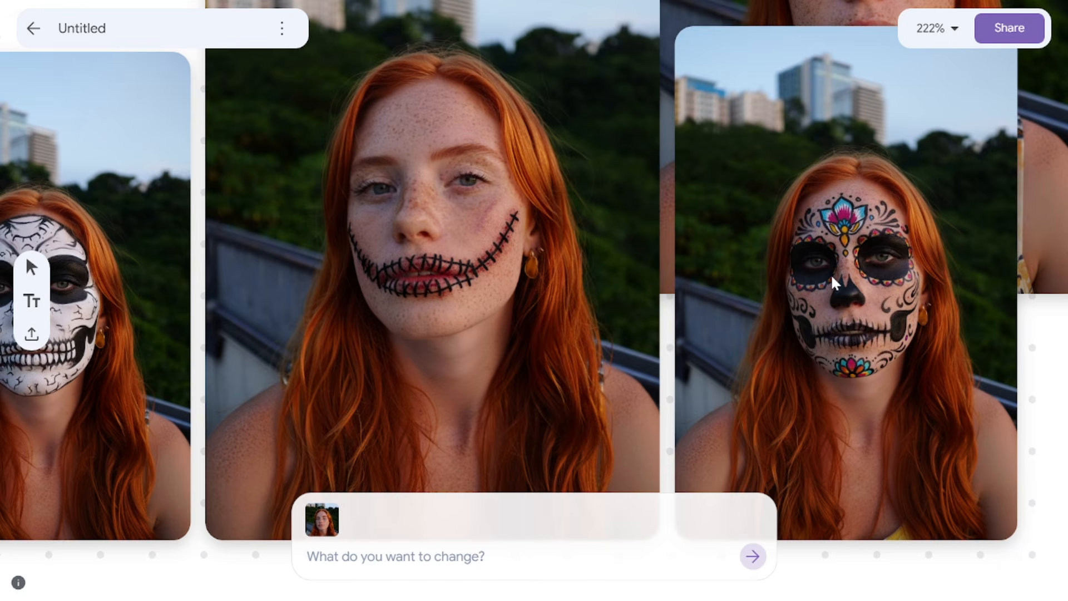
scroll(830, 274, down, 10)
Step: Generate images with the prompt "create 5 variations of sundresses" and move the five results together up over the make-up row
click(324, 561)
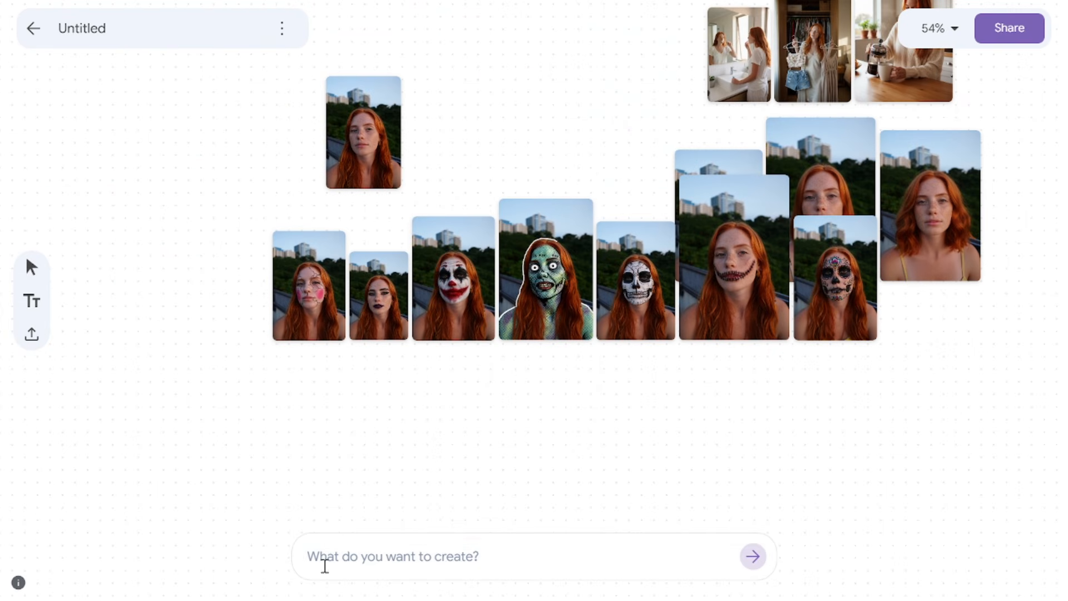
text(create 5 variations of sundresses)
key(Return)
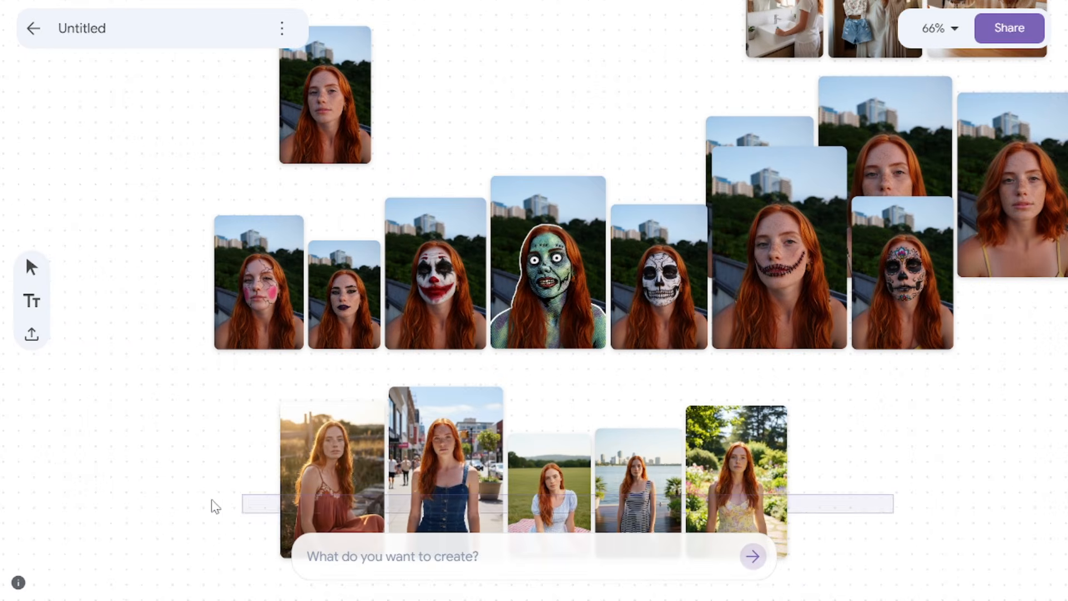
drag(216, 506, 215, 506)
drag(329, 474, 288, 336)
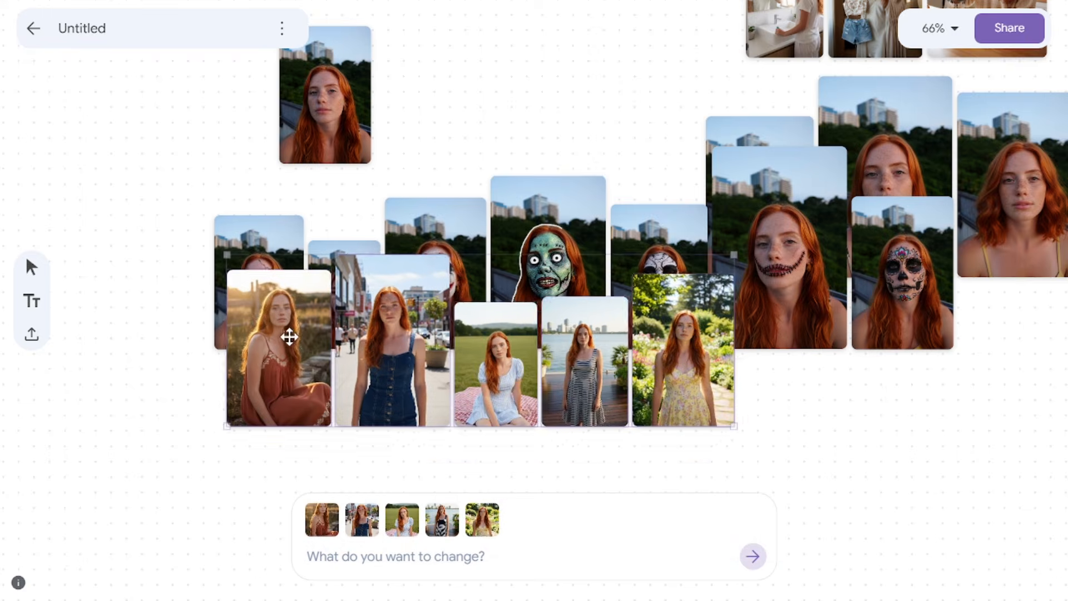
Step: Examine the five sundress images up close for the dresses, settings and likeness to the portrait
scroll(352, 465, up, 7)
click(389, 464)
scroll(409, 337, up, 2)
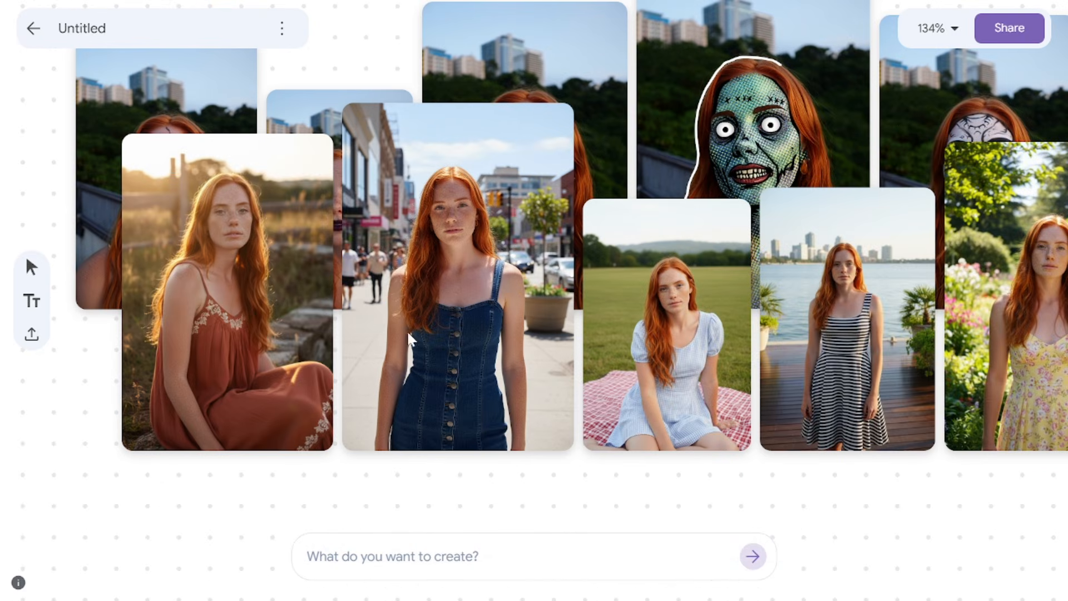
scroll(669, 408, down, 2)
scroll(724, 395, up, 3)
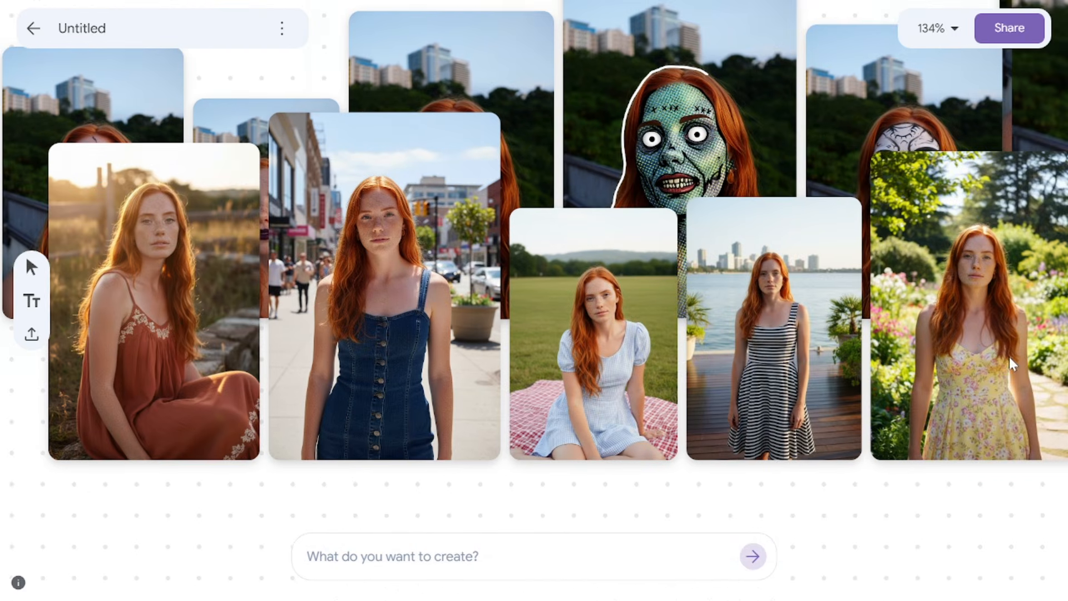
scroll(516, 332, down, 3)
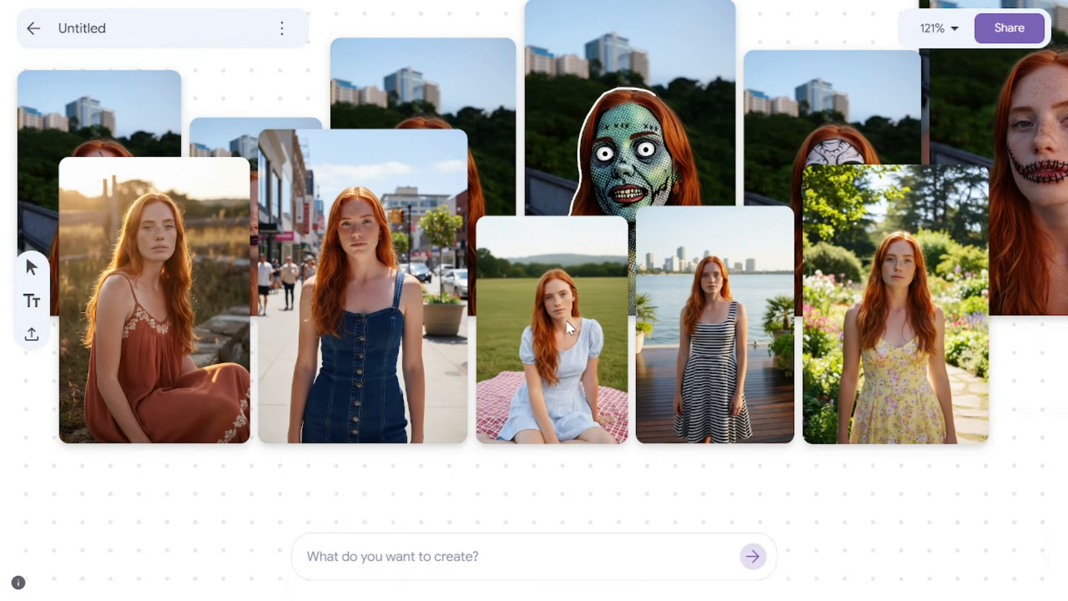
scroll(563, 328, down, 5)
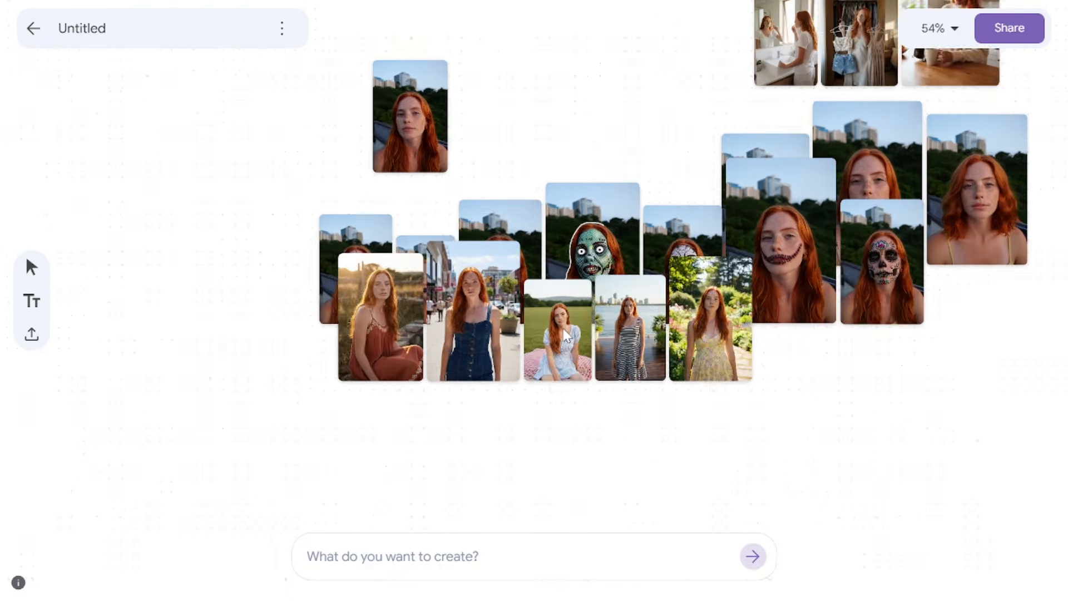
Step: Move the original portrait well away from the generated images and upload five sunglasses pictures to the board
click(445, 139)
drag(445, 139, 134, 165)
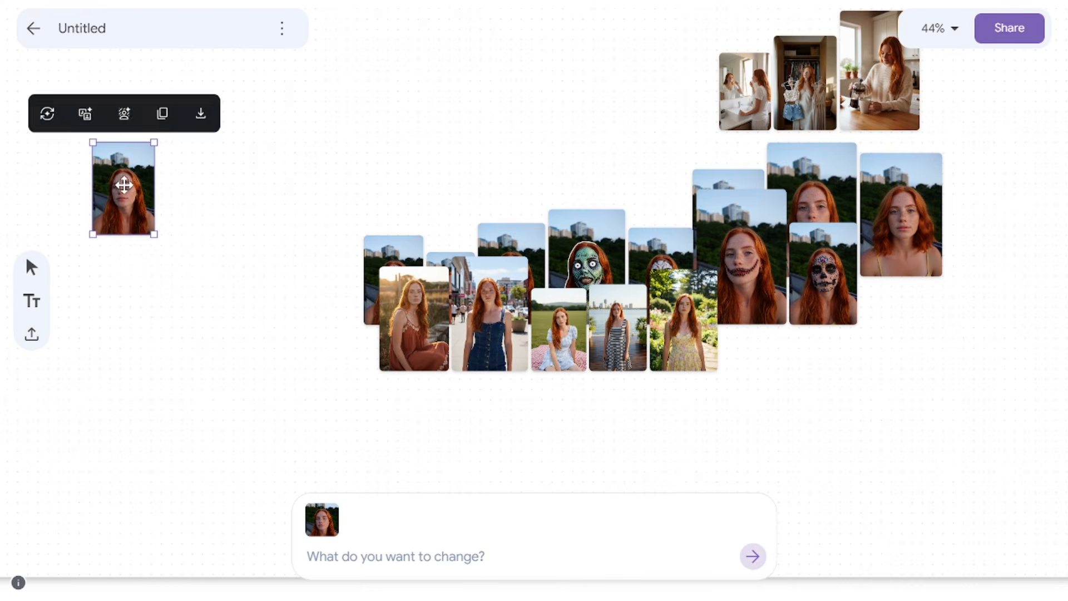
scroll(294, 239, up, 3)
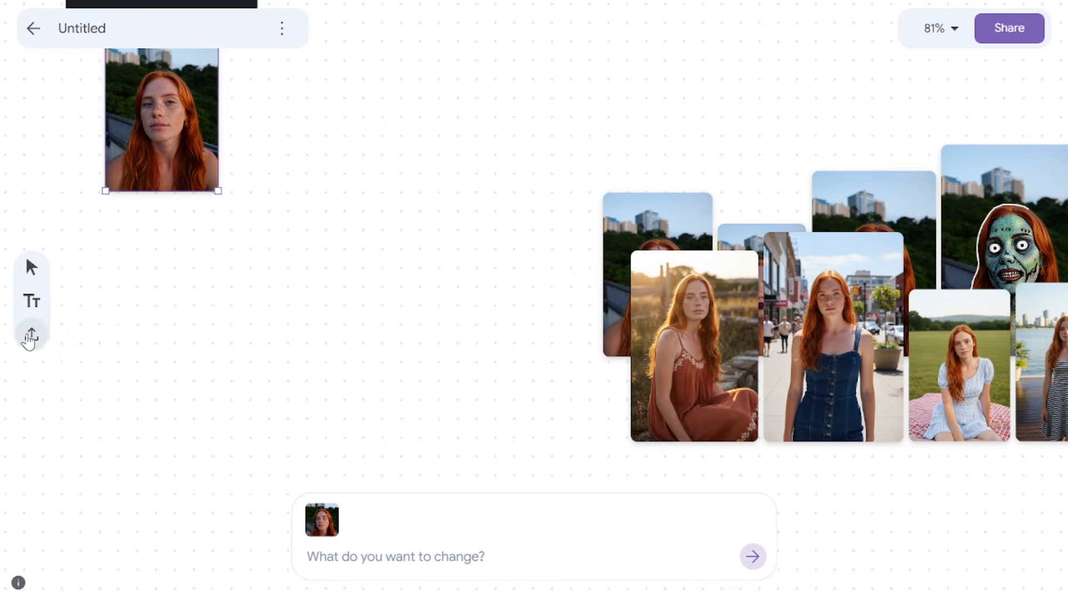
click(31, 333)
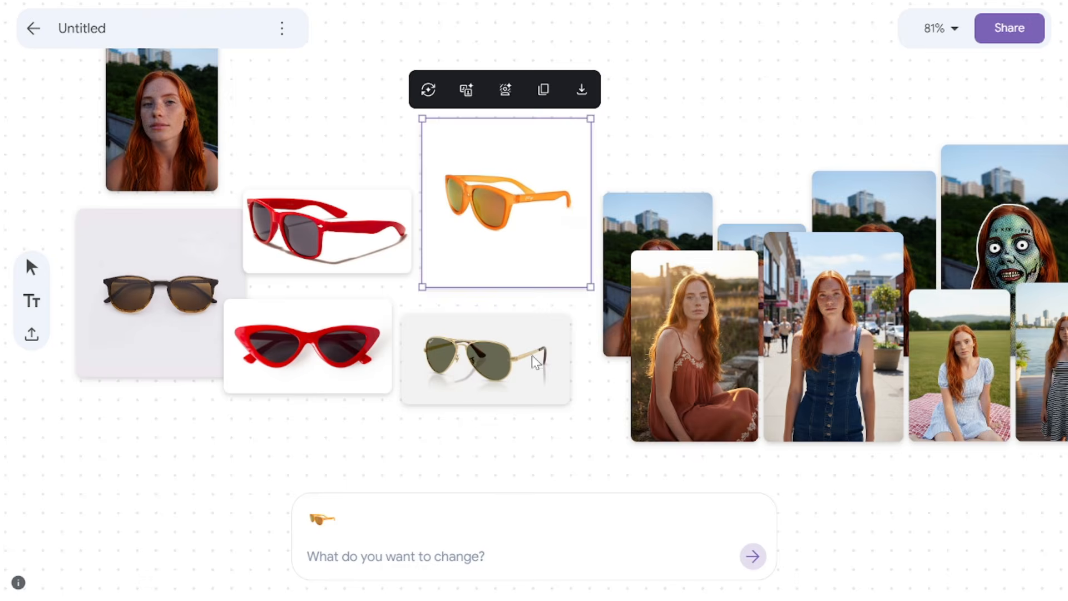
Step: Move the generated images together farther away from the portrait and the sunglasses pictures
scroll(532, 355, down, 5)
drag(994, 408, 571, 86)
drag(588, 328, 746, 231)
click(332, 352)
Step: Generate images from the portrait and all five sunglasses pictures with "create 5 images of this girl wearing each of these sunglasses"
scroll(335, 348, up, 3)
drag(784, 413, 314, 57)
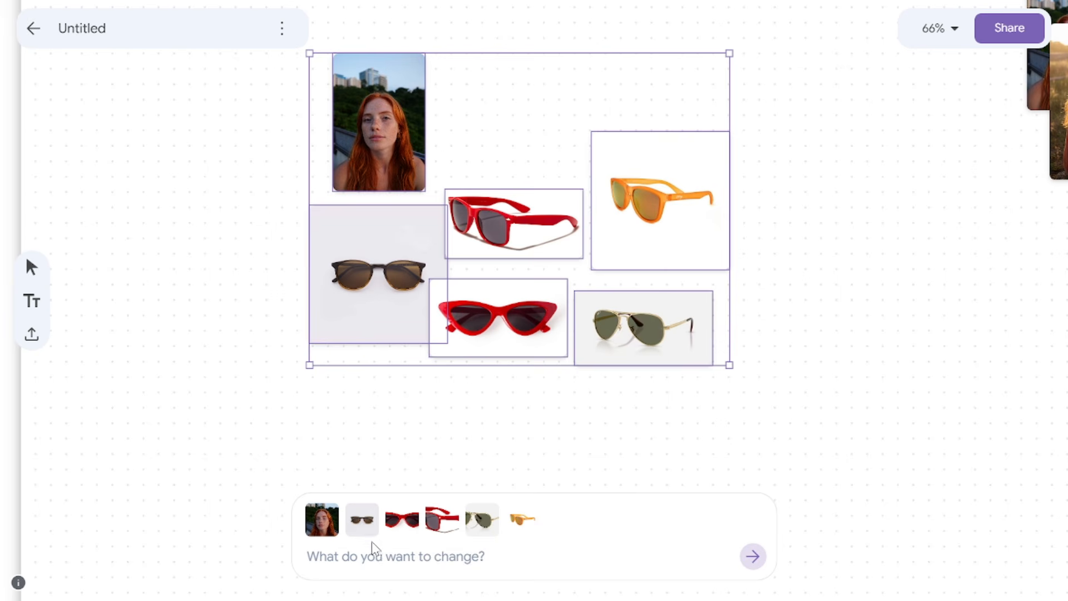
click(379, 558)
text(create 5 images of this girl wearing each of these sunglasses)
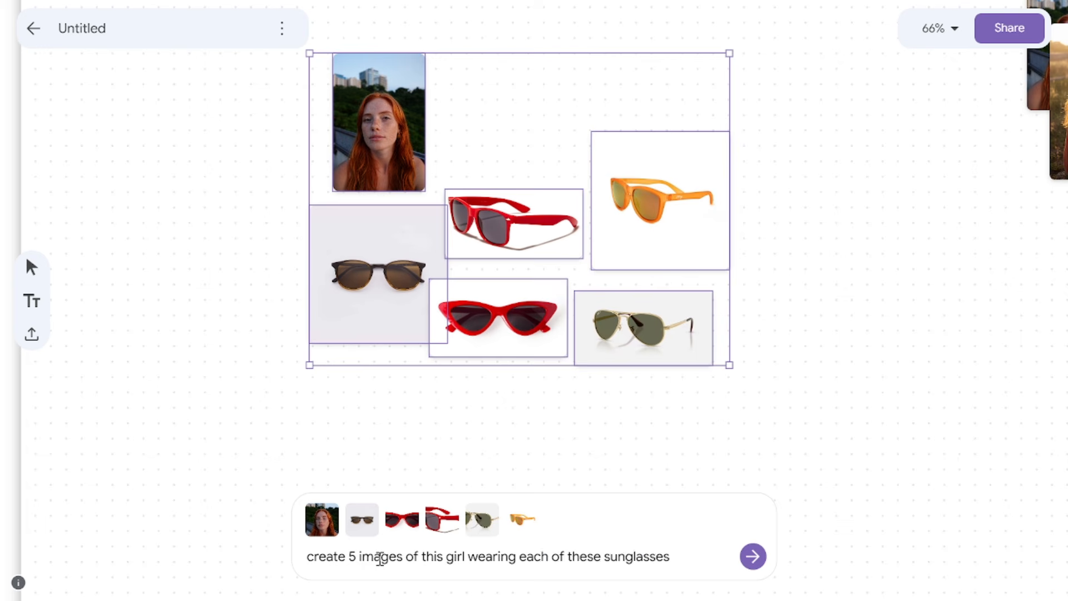
key(Return)
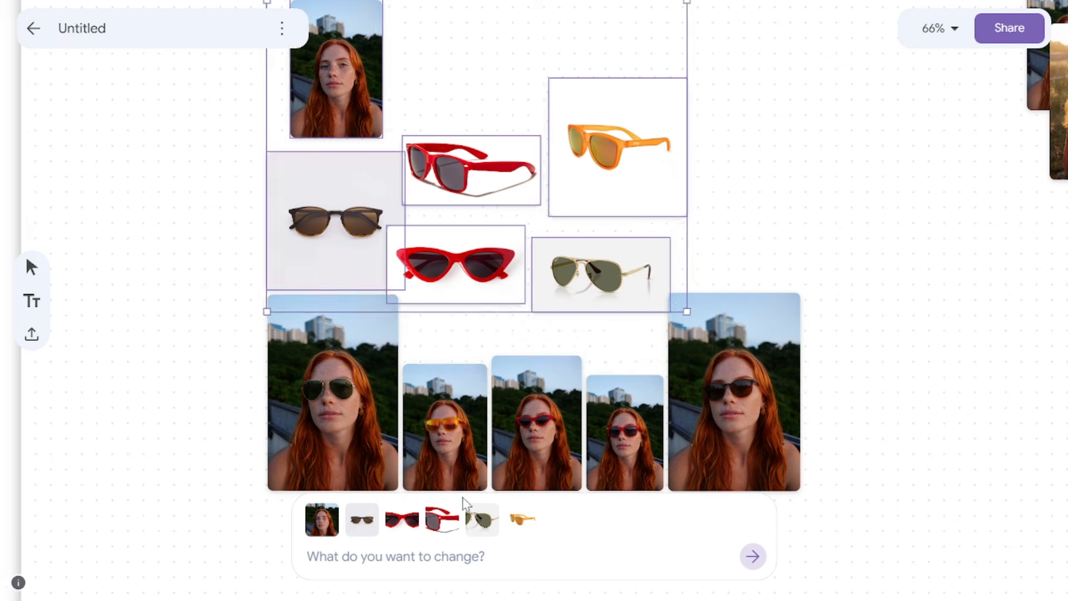
Step: Move the brown sunglasses picture directly above the generated portrait wearing that pair and compare the frames up close
scroll(202, 316, up, 5)
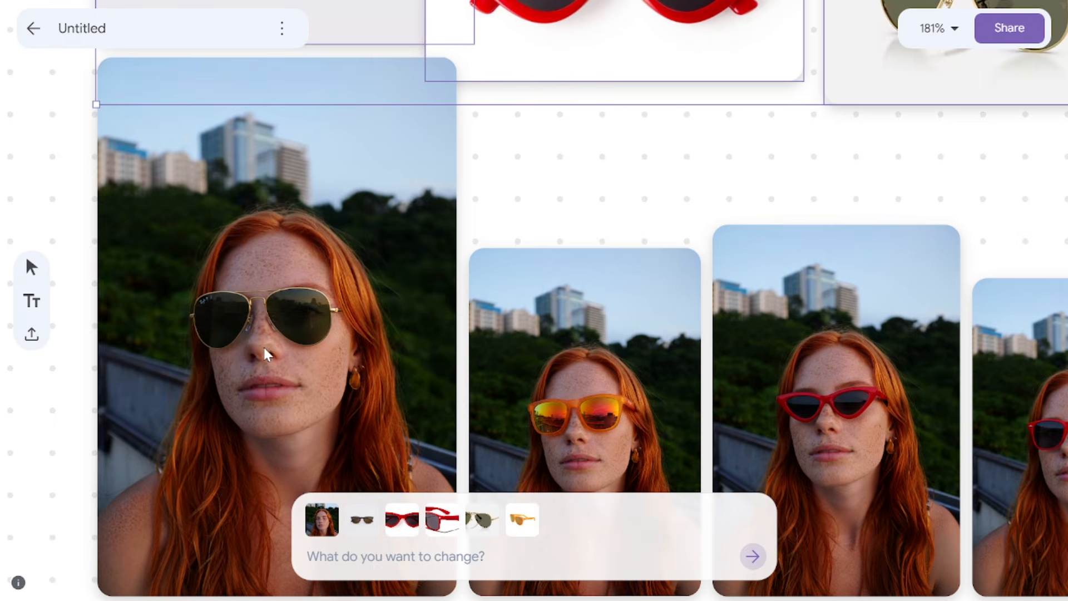
scroll(262, 345, down, 5)
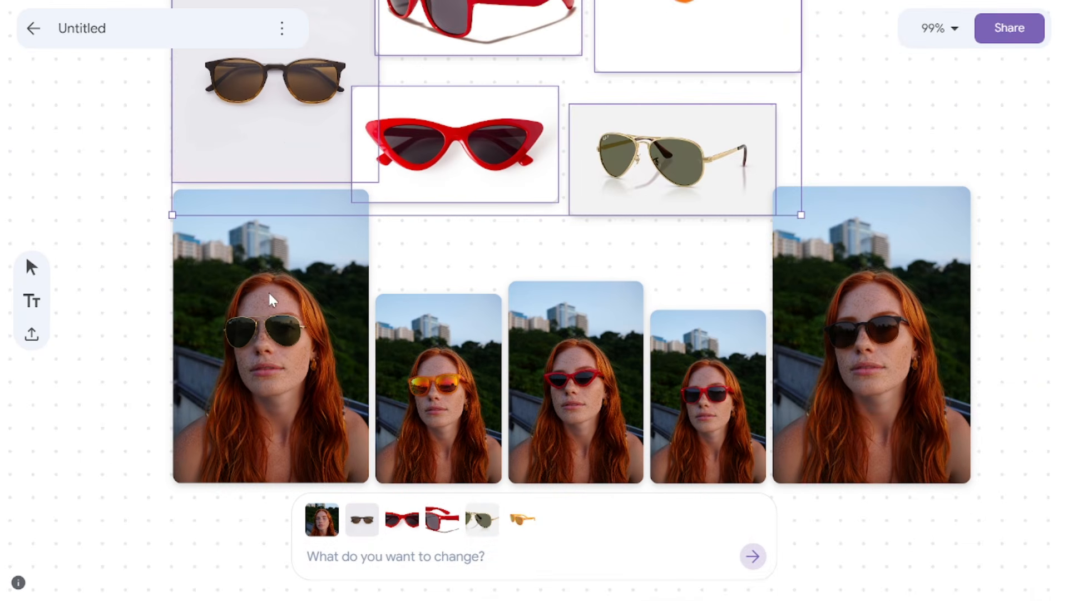
click(249, 141)
drag(248, 141, 839, 177)
scroll(927, 102, up, 4)
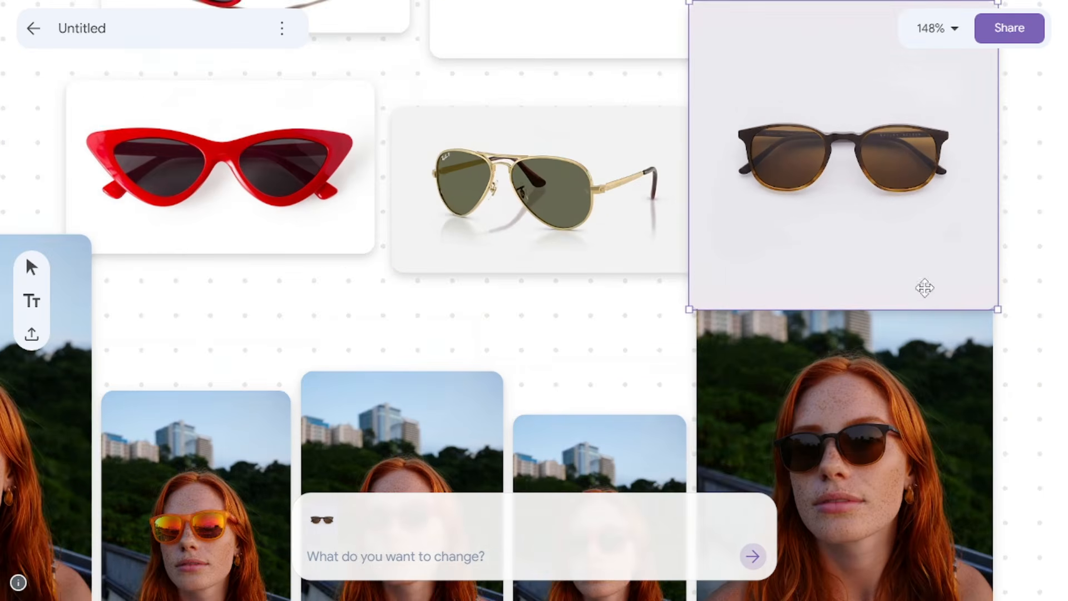
scroll(925, 287, down, 2)
drag(884, 107, 873, 181)
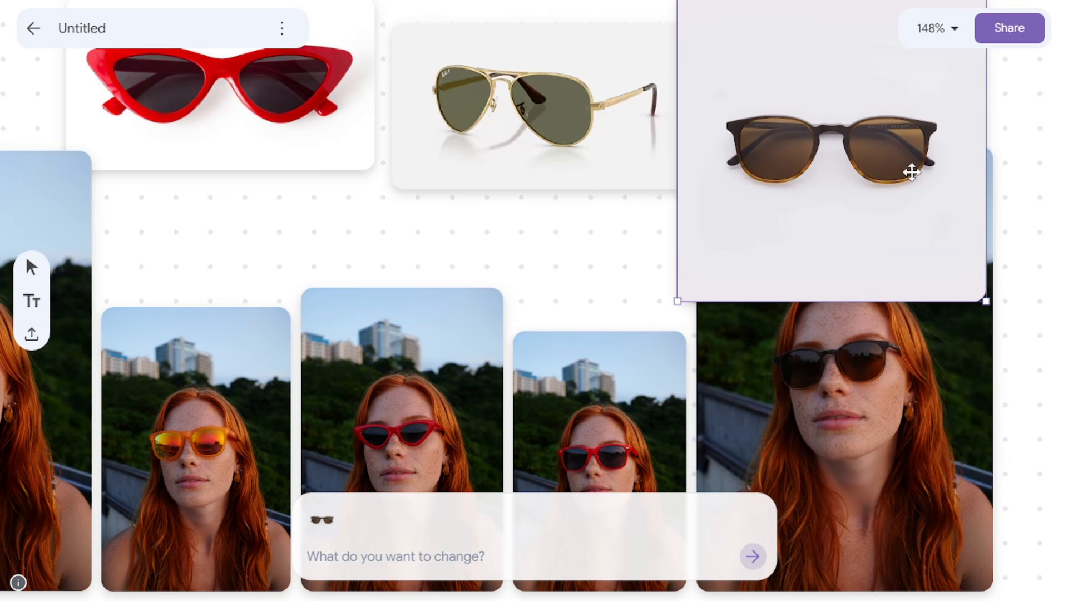
scroll(755, 302, down, 5)
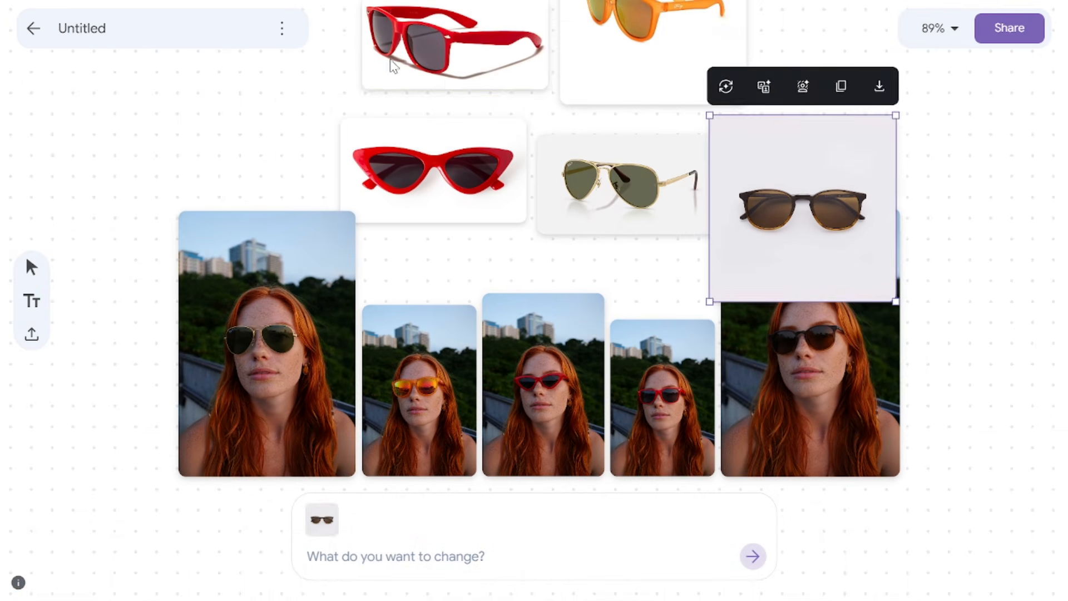
Step: Move the red square-framed sunglasses picture beside the portrait wearing that pair, compare the frames, and move the picture away
click(434, 42)
drag(433, 42, 578, 311)
scroll(627, 240, up, 5)
scroll(712, 497, up, 3)
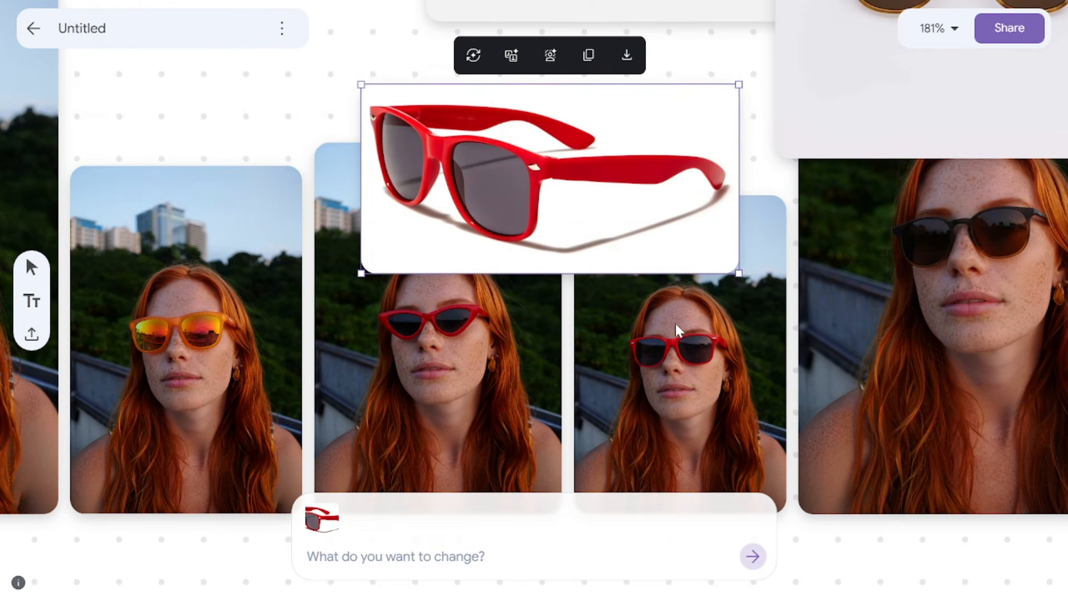
scroll(630, 302, down, 6)
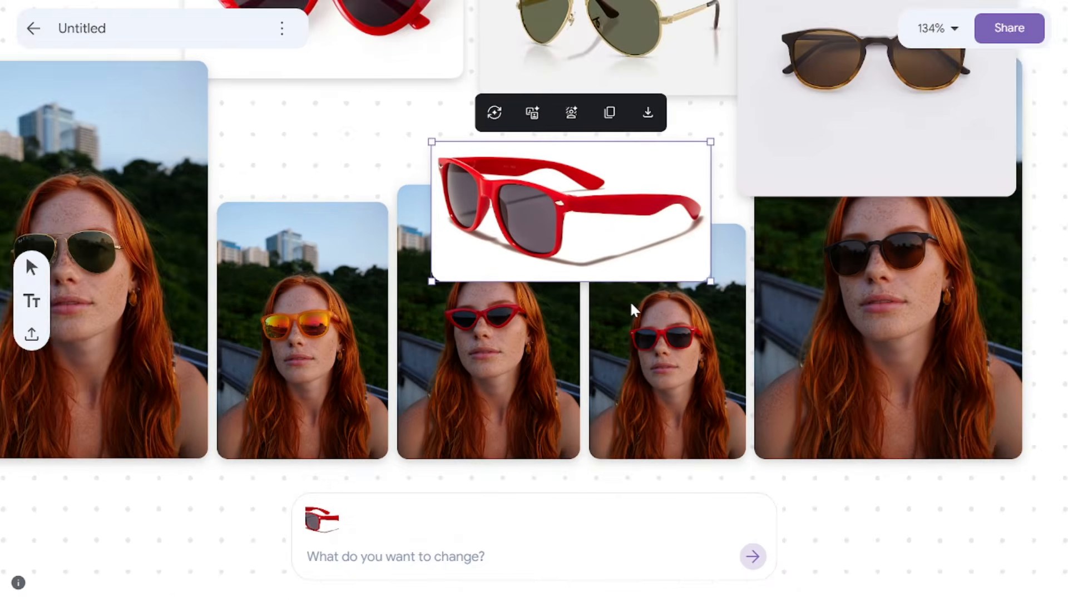
scroll(554, 189, down, 2)
drag(592, 227, 264, 81)
scroll(264, 82, up, 1)
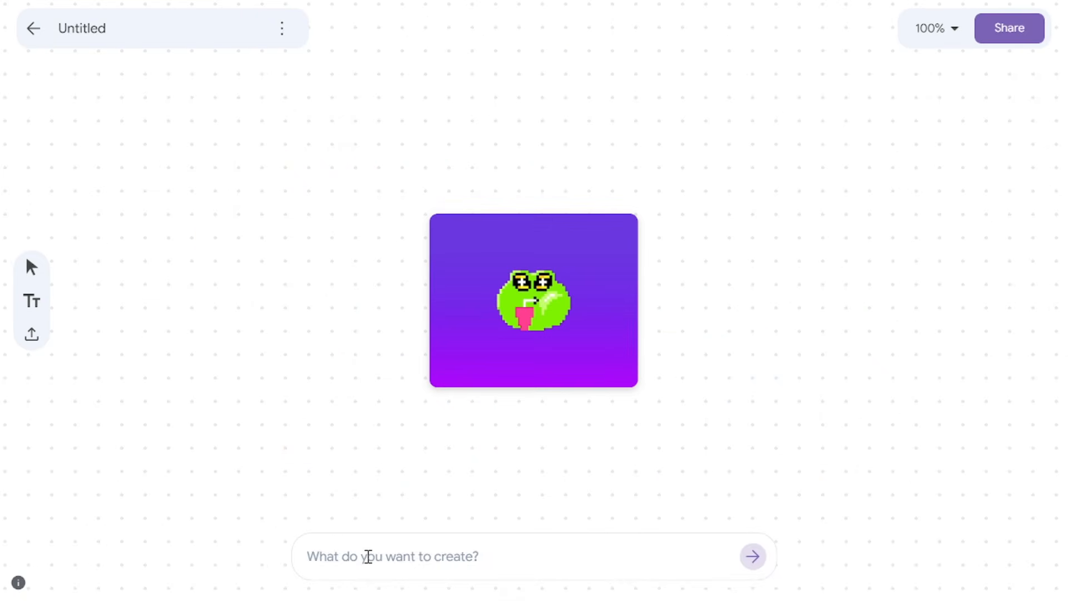
Step: Generate images from the pixel-art frog logo with the prompt "create variations with different animals"
text(create variations with different animals)
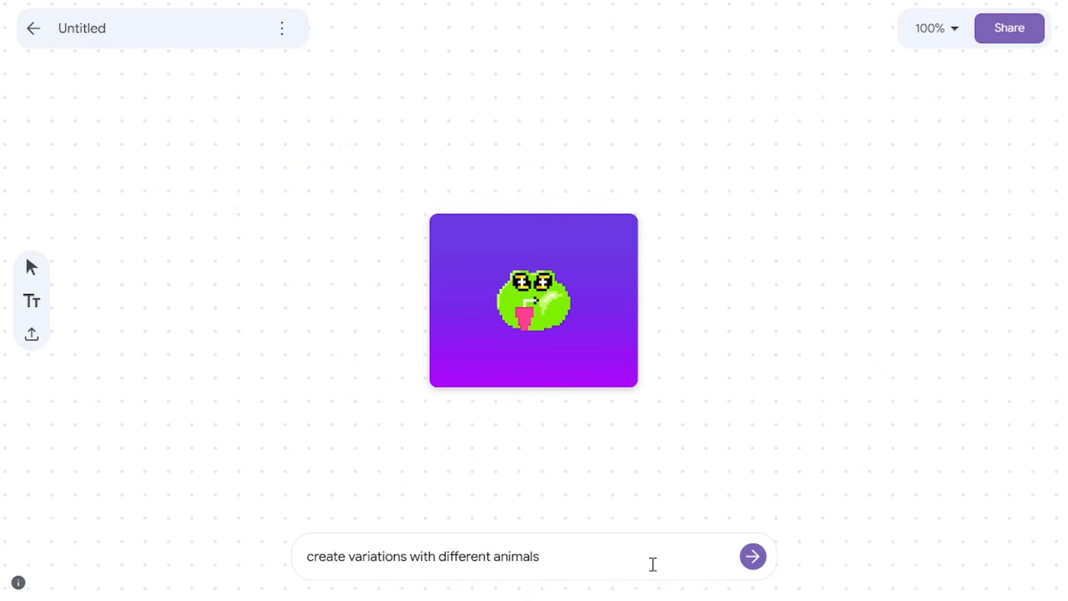
click(763, 557)
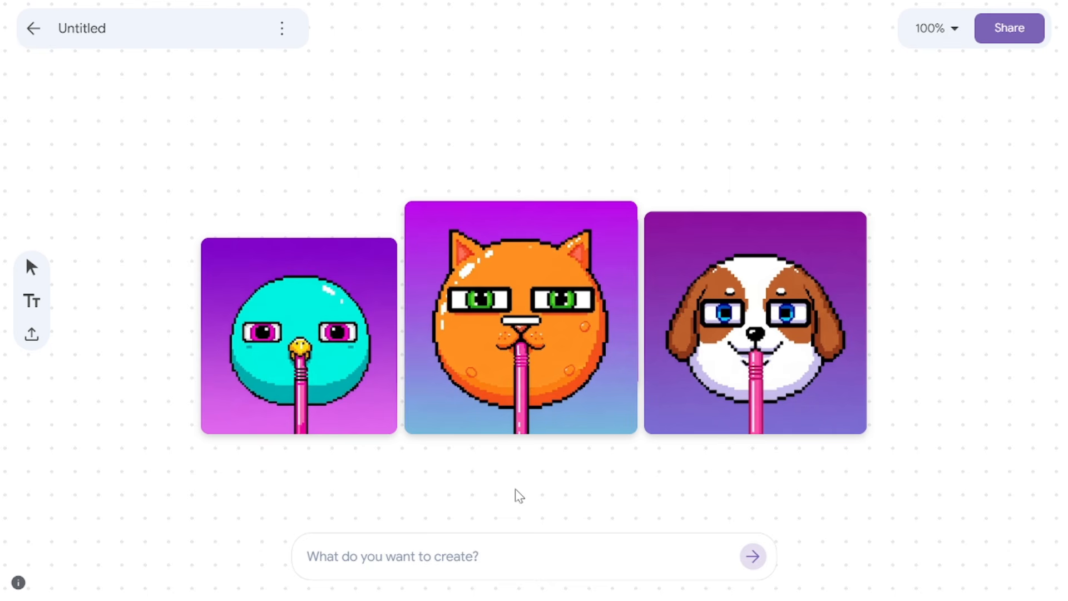
scroll(505, 436, down, 3)
scroll(506, 437, up, 6)
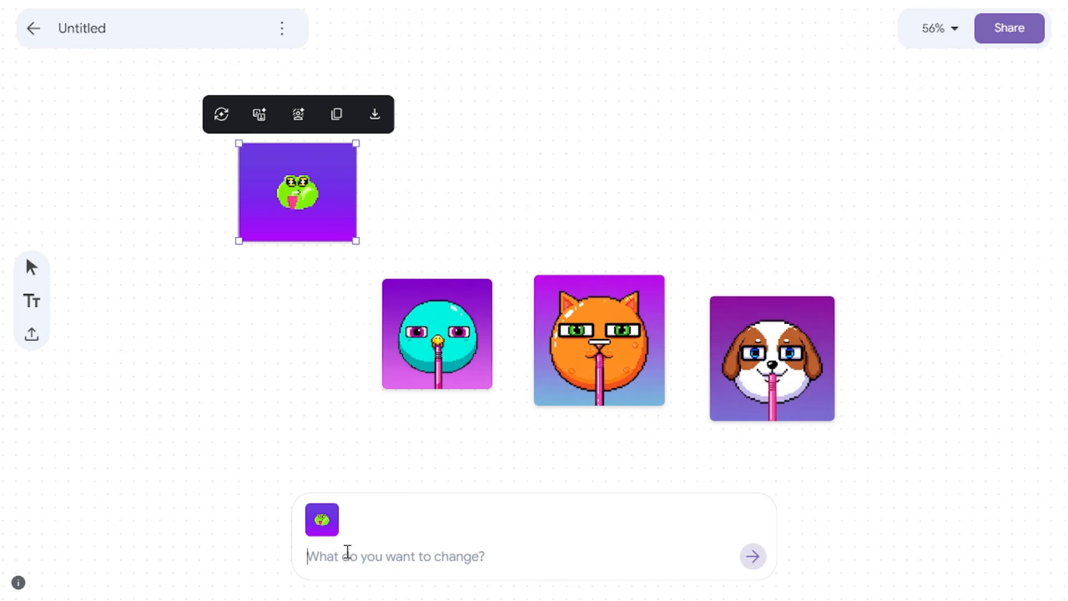
Step: Generate images of the frog logo with the prompt "put this logo on different clothing items"
text(put this logo on different)
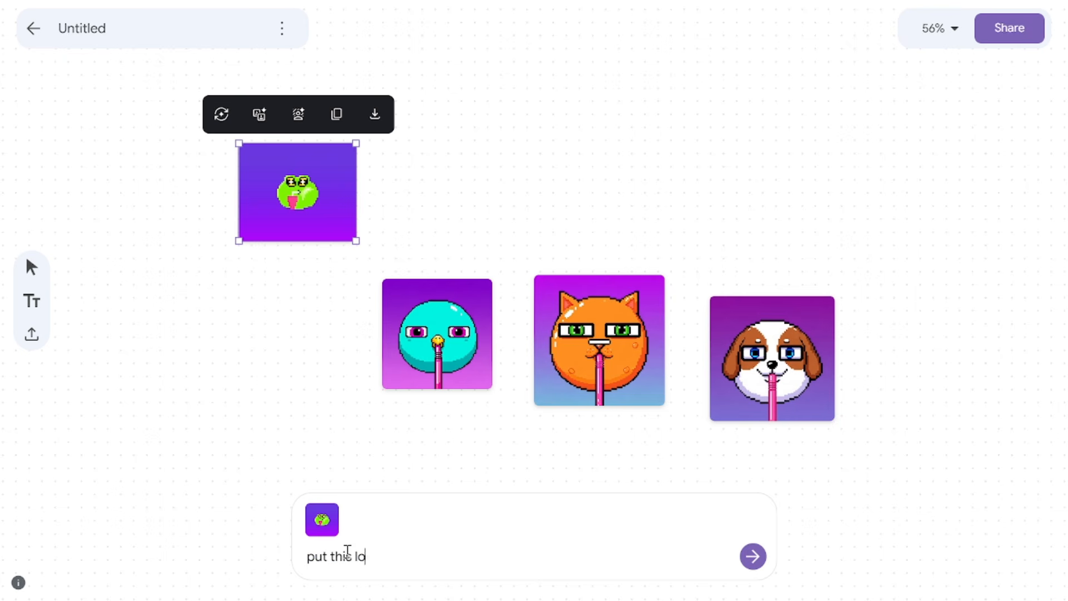
text(clothing ite)
key(Return)
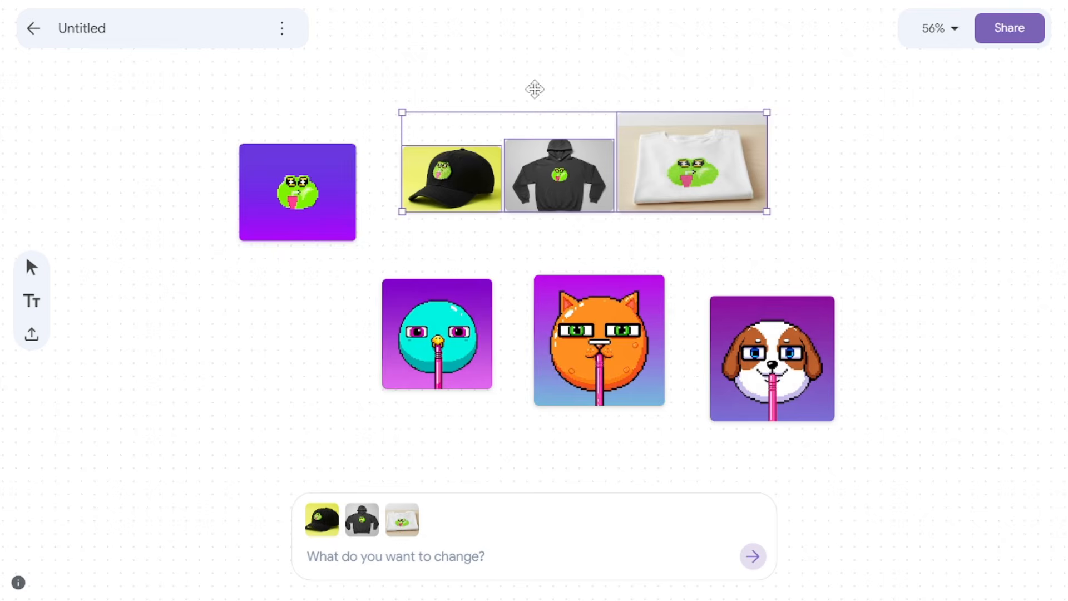
Step: Examine the cap, hoodie and folded T-shirt mock-ups up close for how accurately the frog logo is reproduced
scroll(389, 211, up, 10)
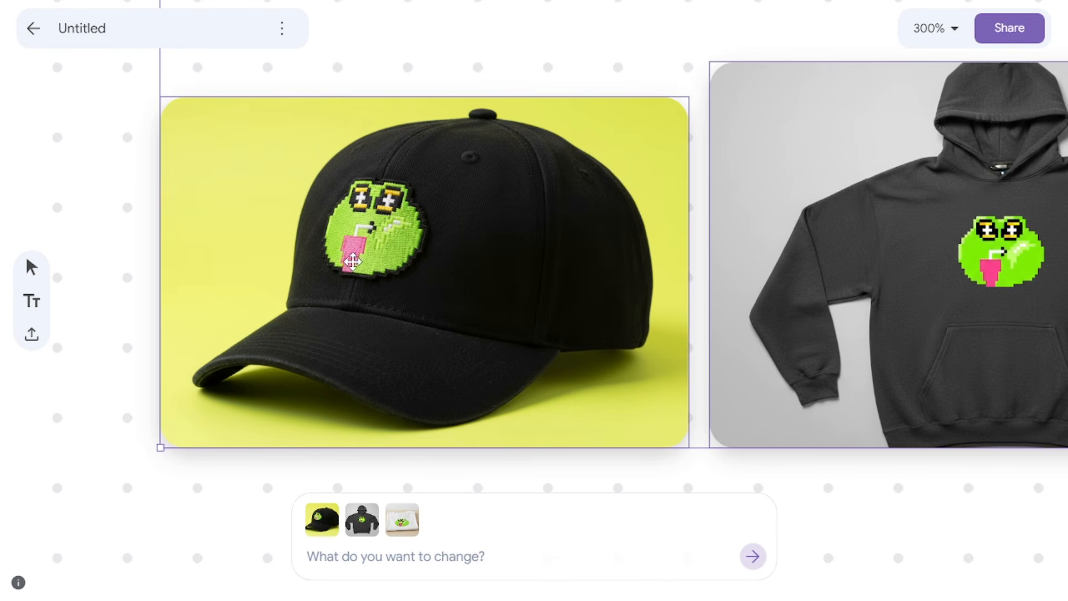
scroll(336, 248, down, 3)
scroll(831, 264, up, 3)
scroll(836, 252, down, 5)
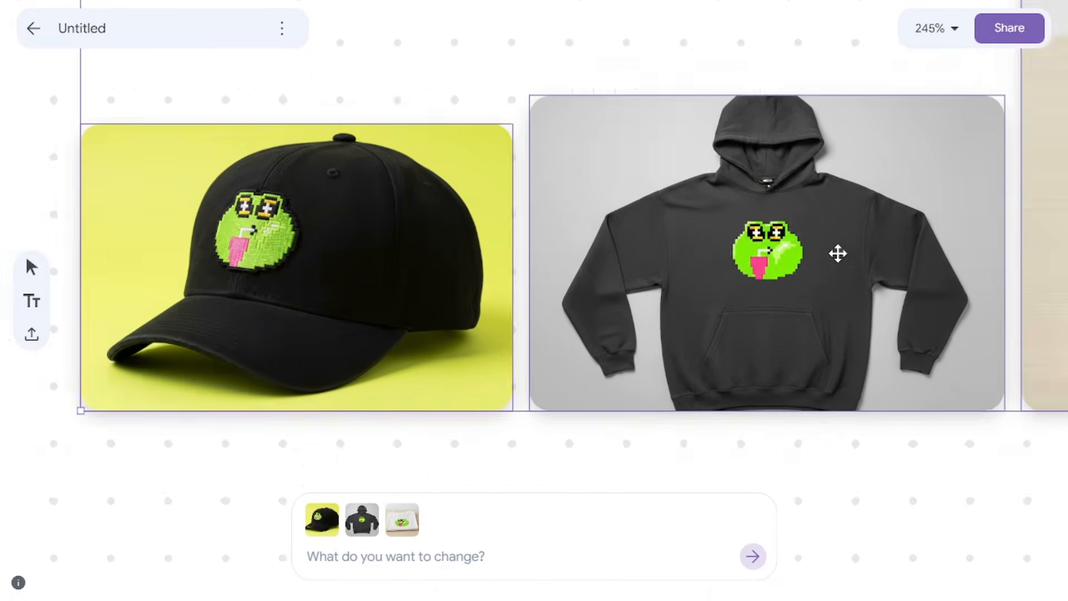
scroll(1060, 232, up, 2)
scroll(1060, 232, up, 3)
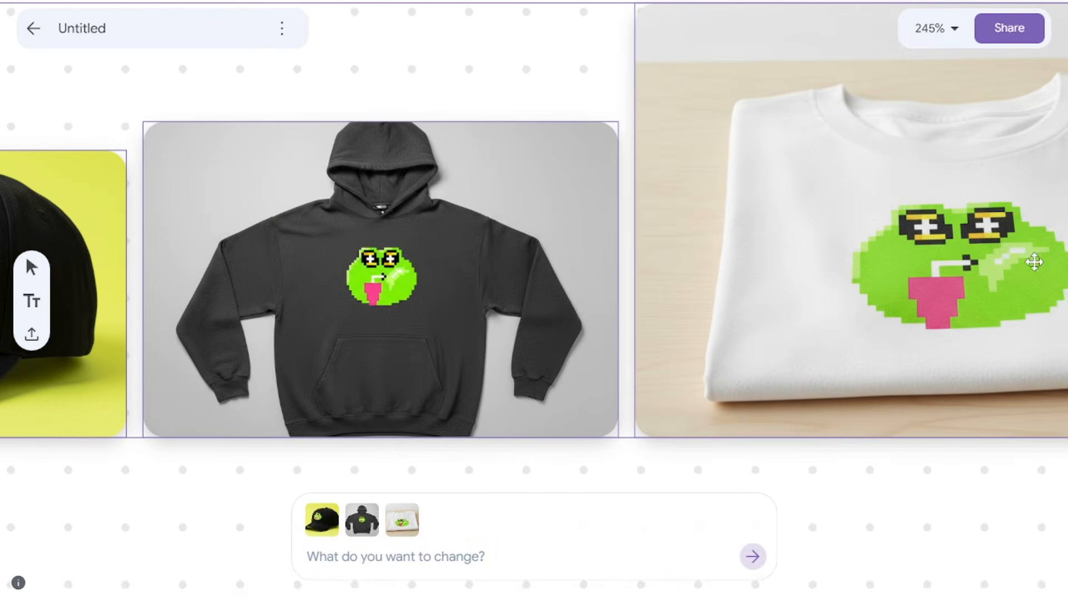
Step: Generate images from the pixel-art frog logo with a prompt to create different bags featuring patterns
scroll(1023, 245, up, 2)
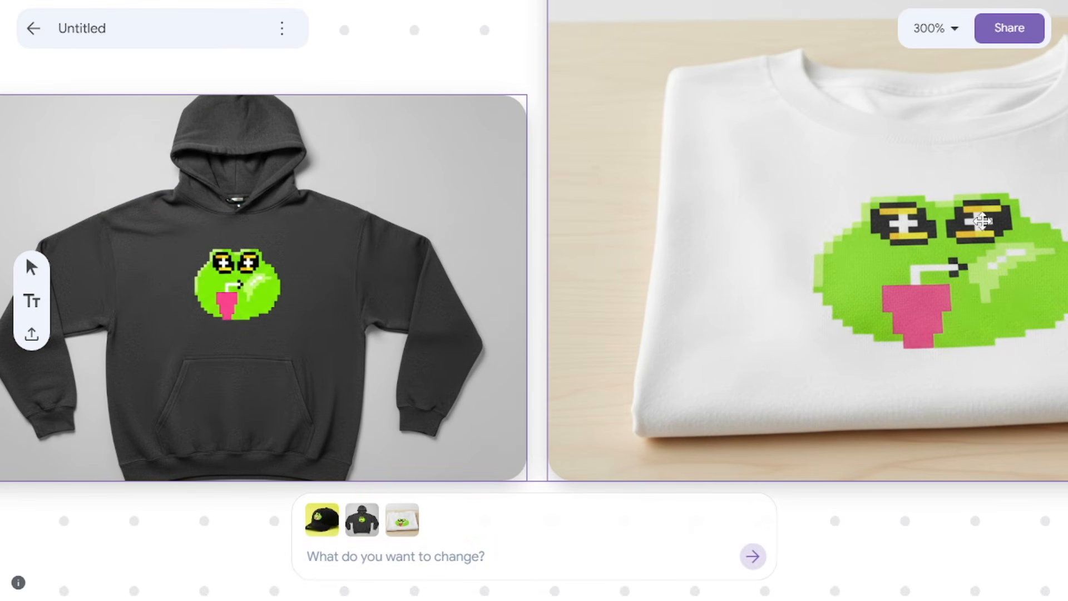
scroll(815, 247, down, 5)
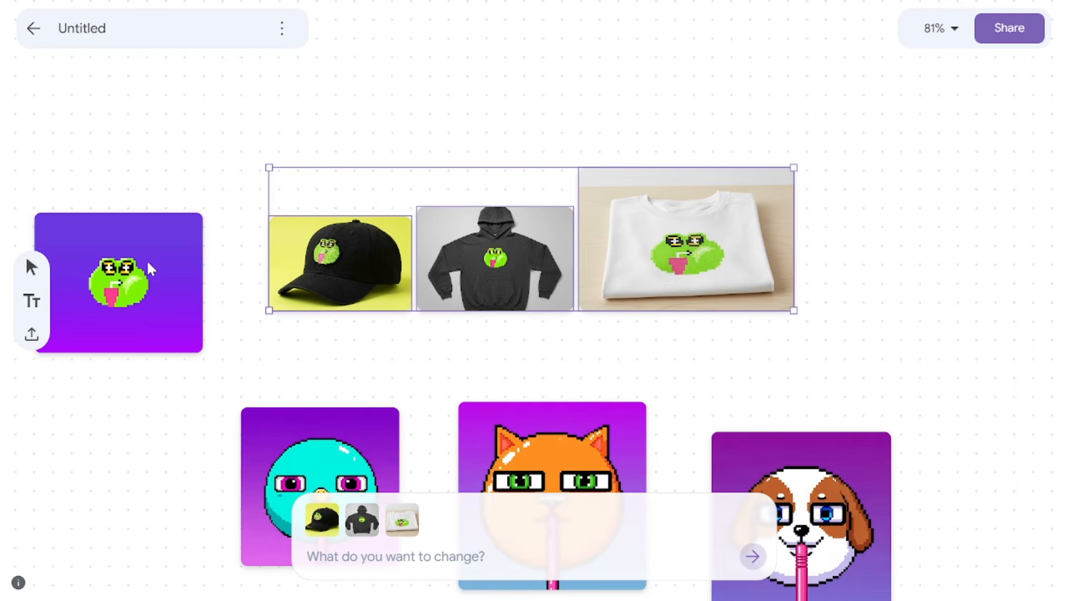
click(119, 283)
click(380, 555)
text(create different bags featuring patter)
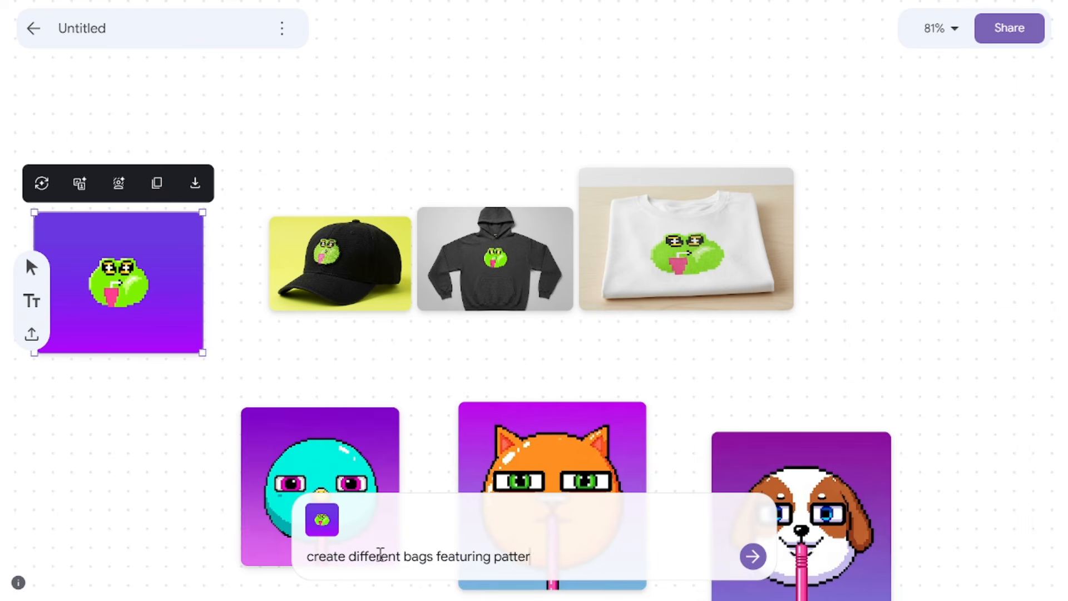
key(Return)
Step: Examine the backpack, belt bag and tote bag mock-ups up close for how the frog logo pattern is rendered, and review the whole board
scroll(269, 362, up, 3)
scroll(195, 360, down, 3)
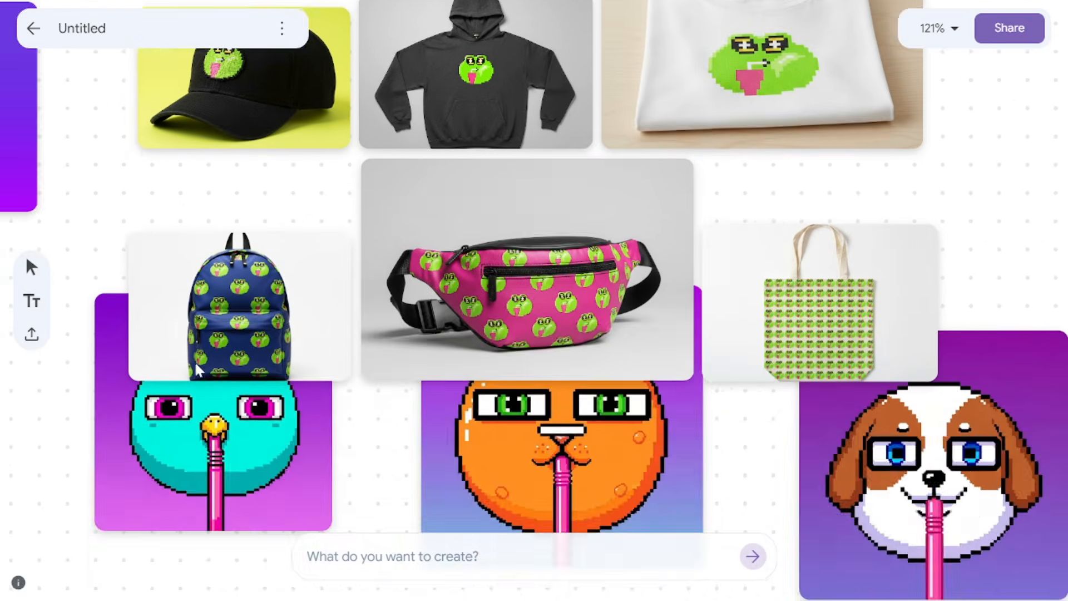
scroll(226, 296, up, 5)
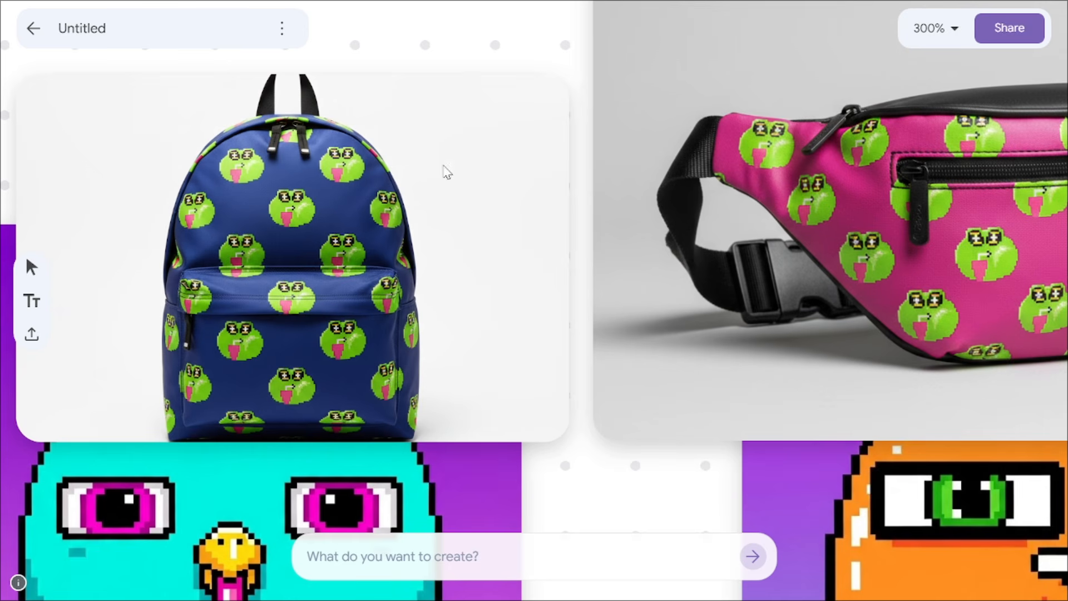
scroll(249, 306, down, 3)
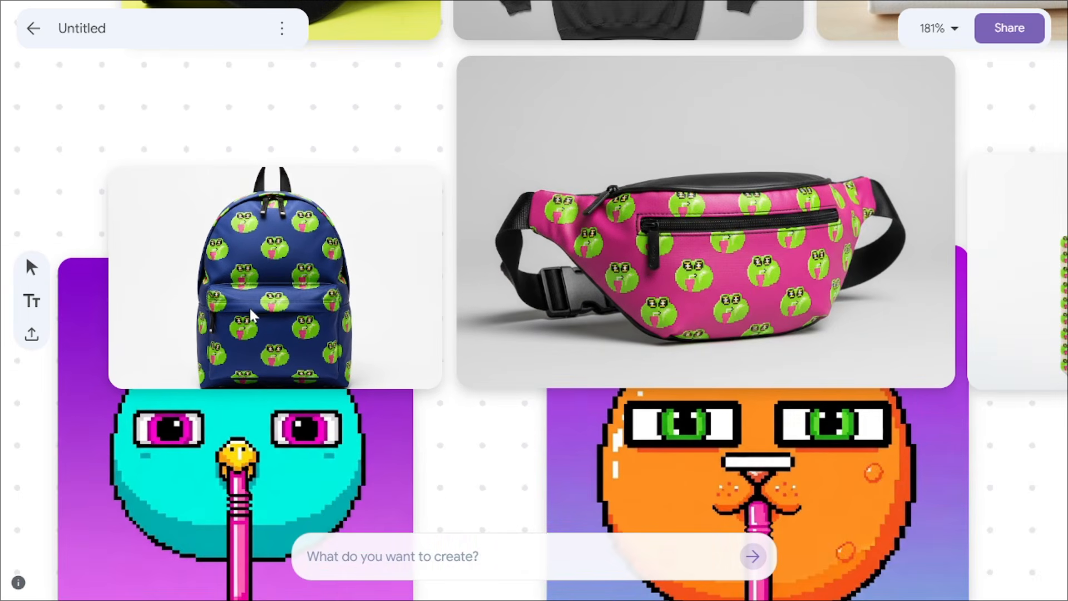
scroll(818, 208, up, 2)
scroll(818, 208, up, 1)
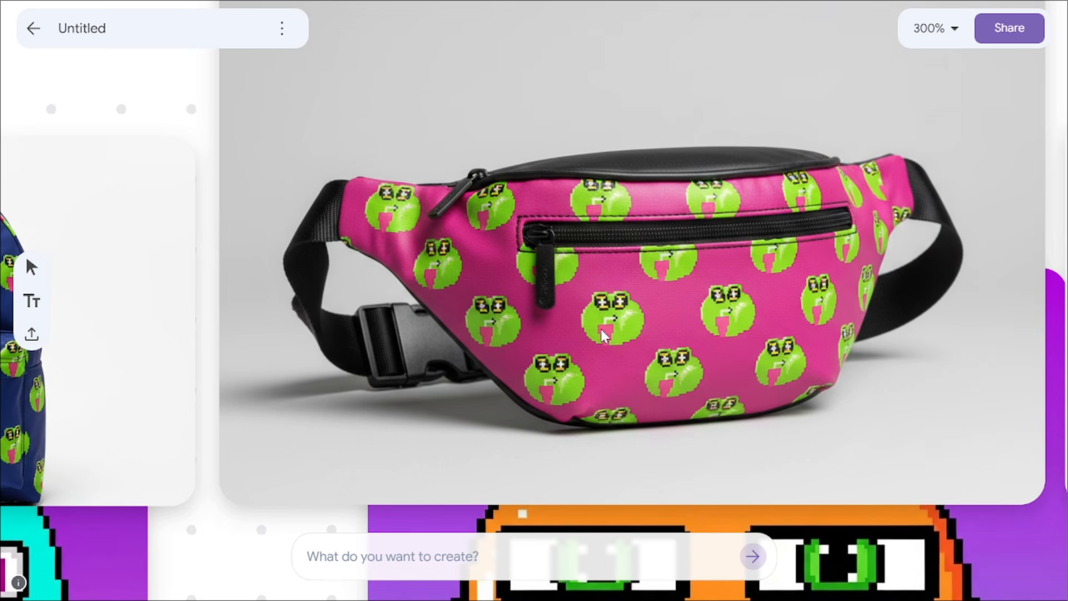
scroll(445, 252, down, 7)
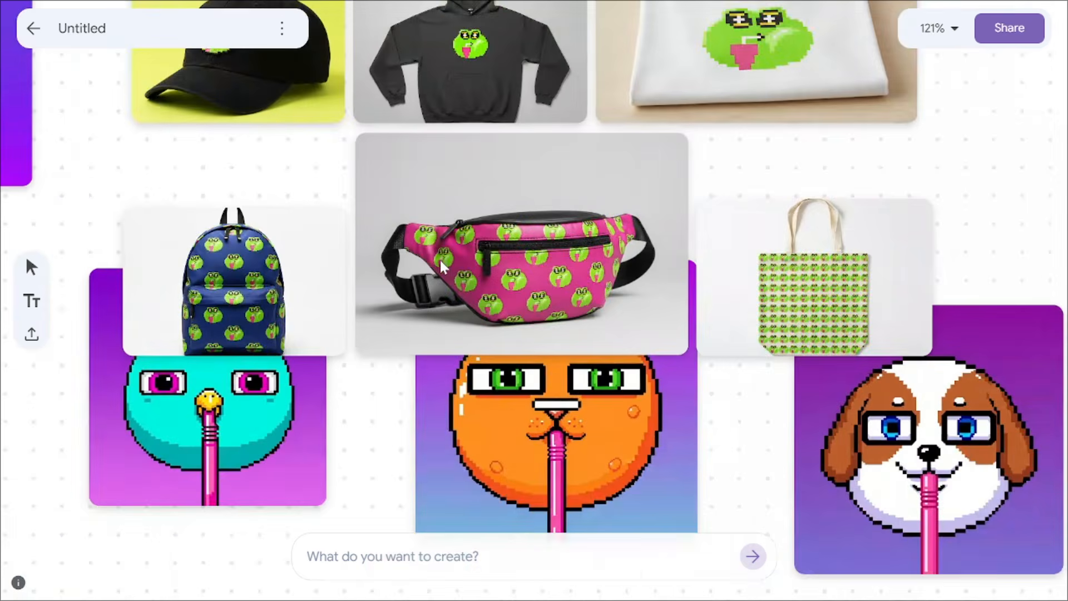
scroll(752, 251, up, 6)
scroll(729, 388, up, 1)
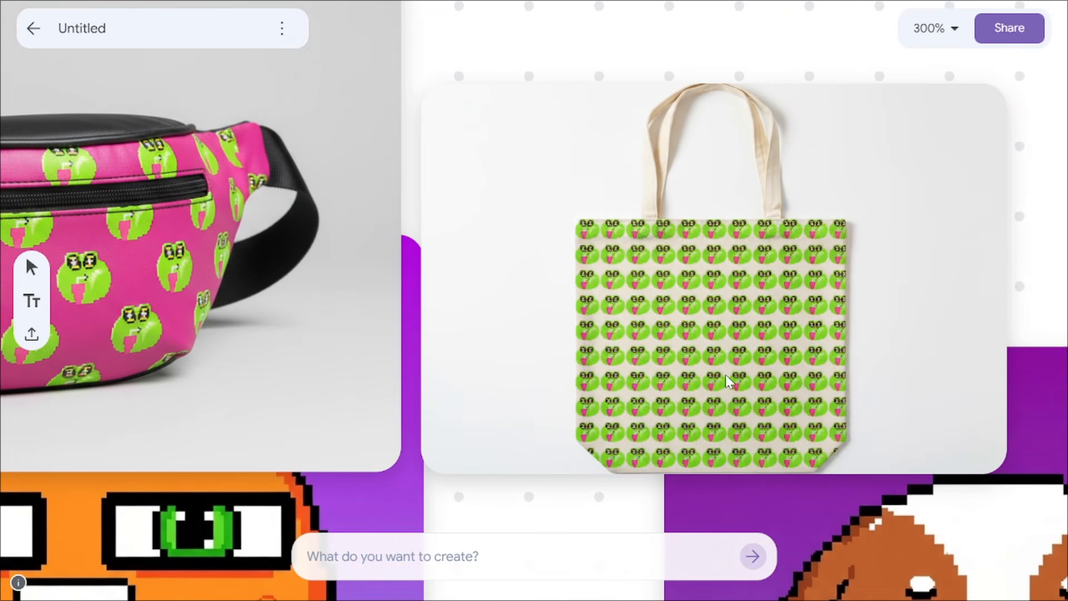
scroll(707, 347, down, 8)
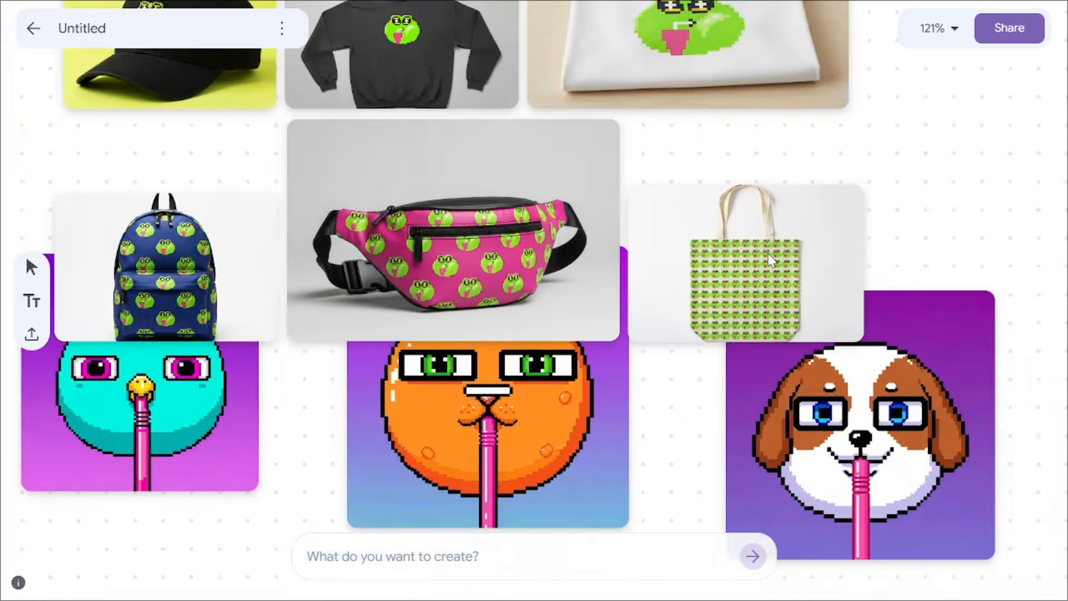
scroll(498, 196, down, 1)
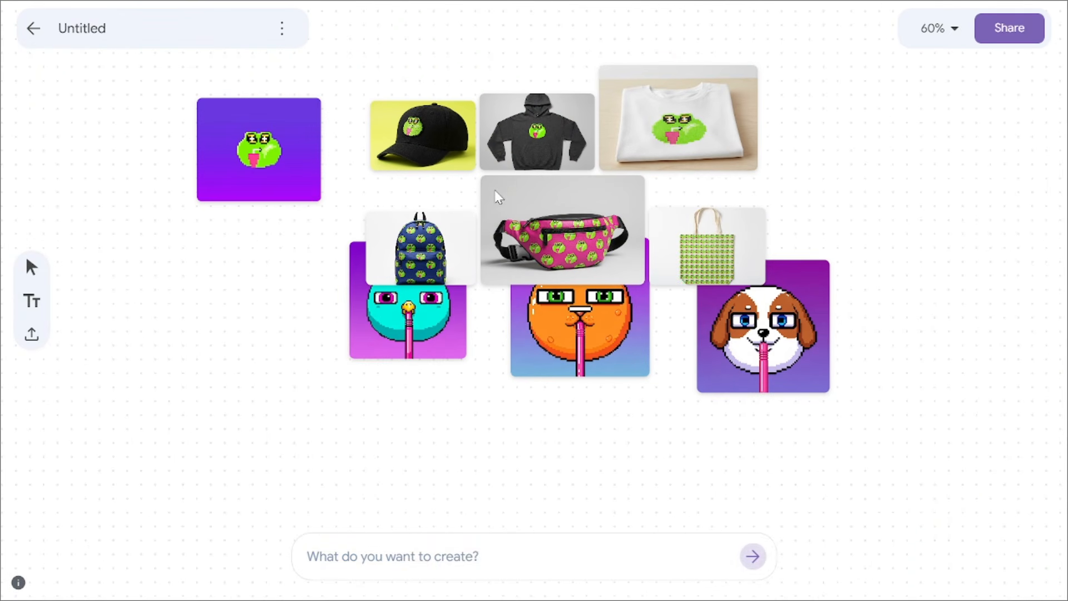
scroll(497, 196, up, 2)
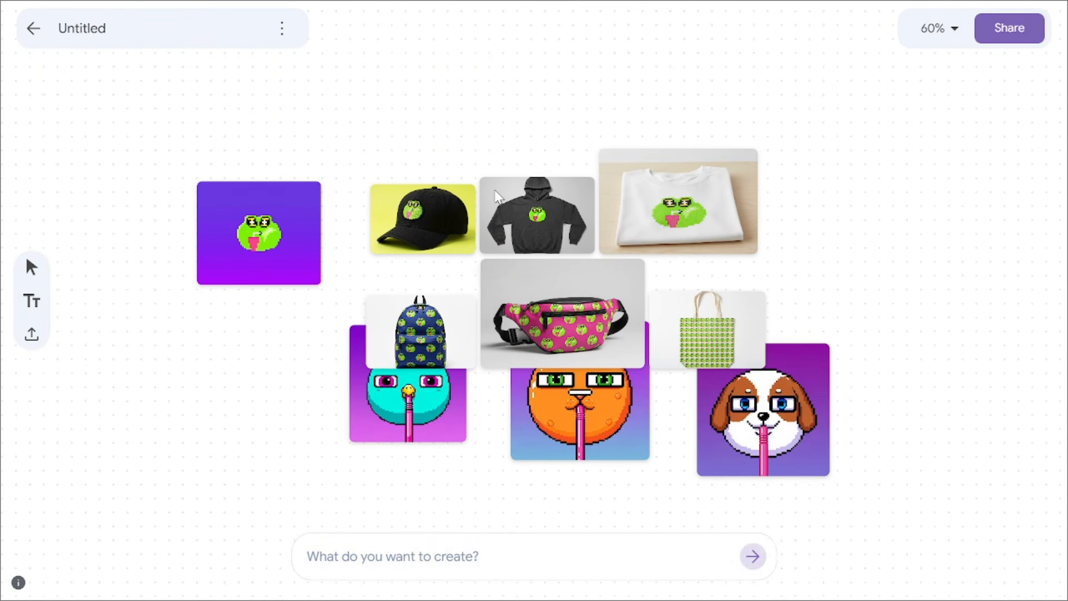